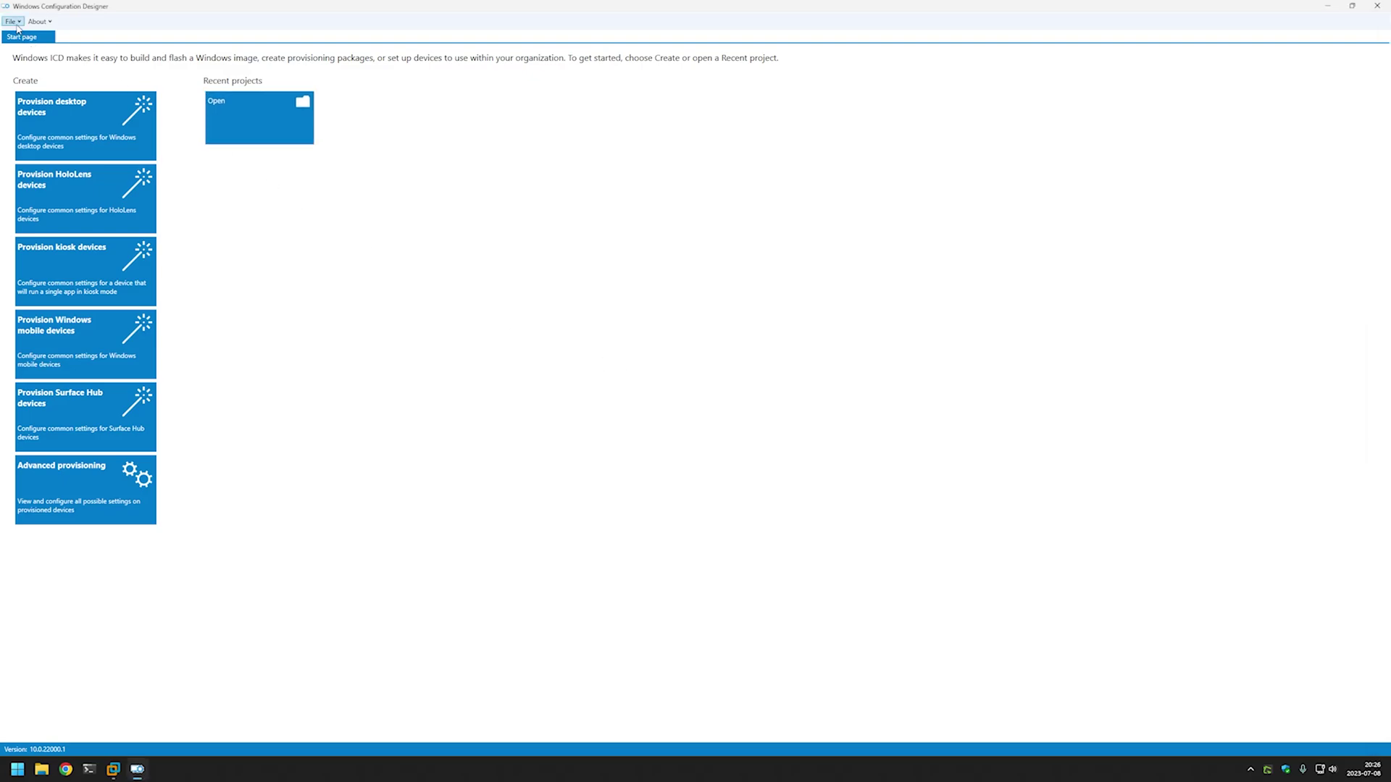
Create a new advanced project named skip_oobe targeting All Windows desktop editions, without importing a package.
left_click(10, 21)
left_click(36, 34)
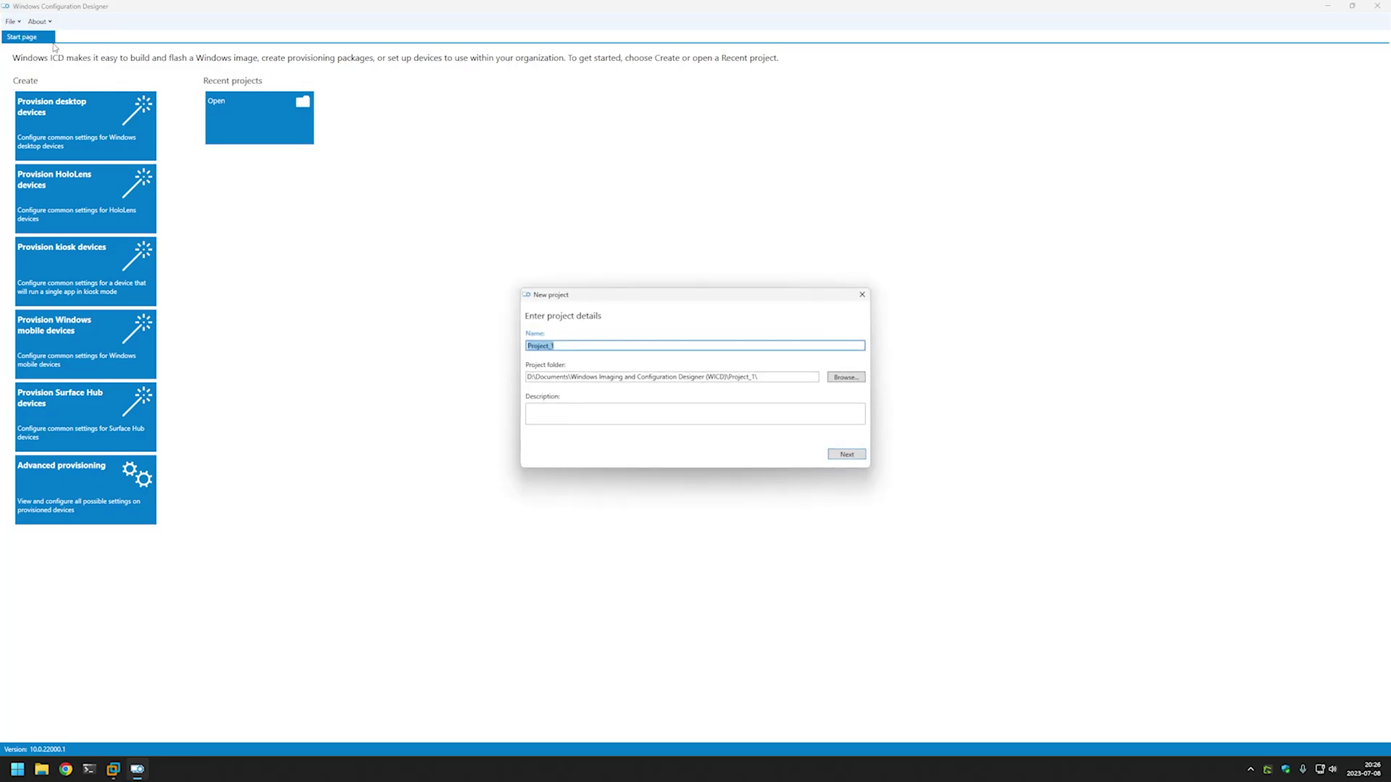
type("skip_oobe")
left_click(837, 454)
left_click(838, 455)
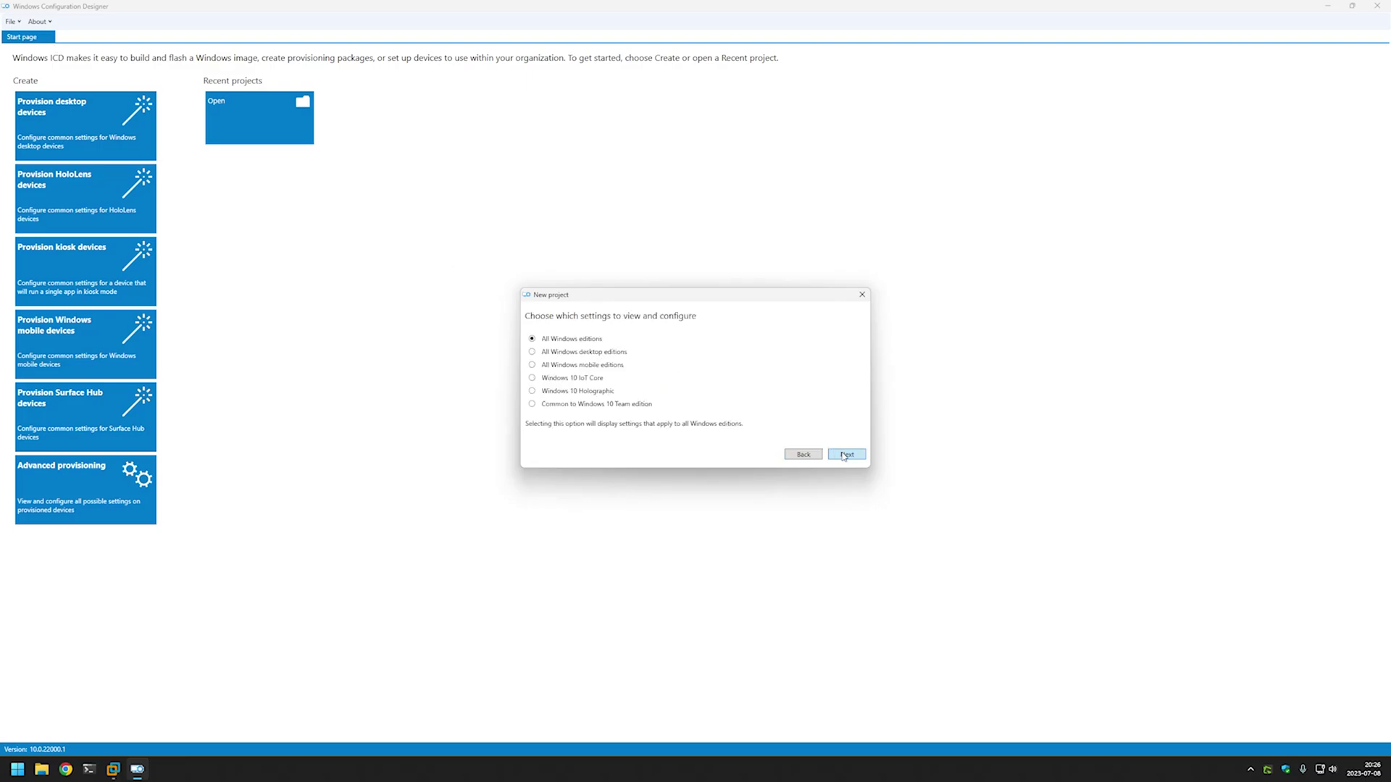
left_click(533, 352)
left_click(846, 455)
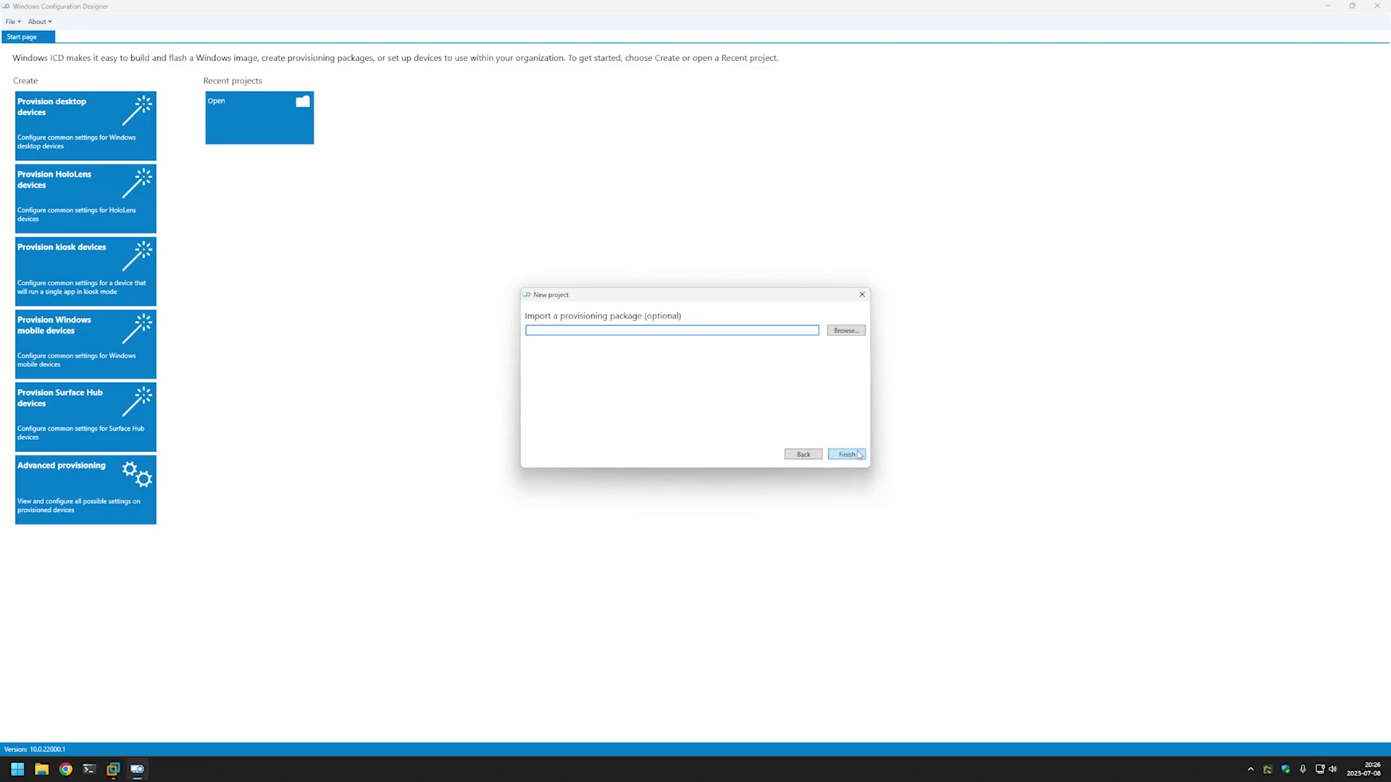
left_click(858, 457)
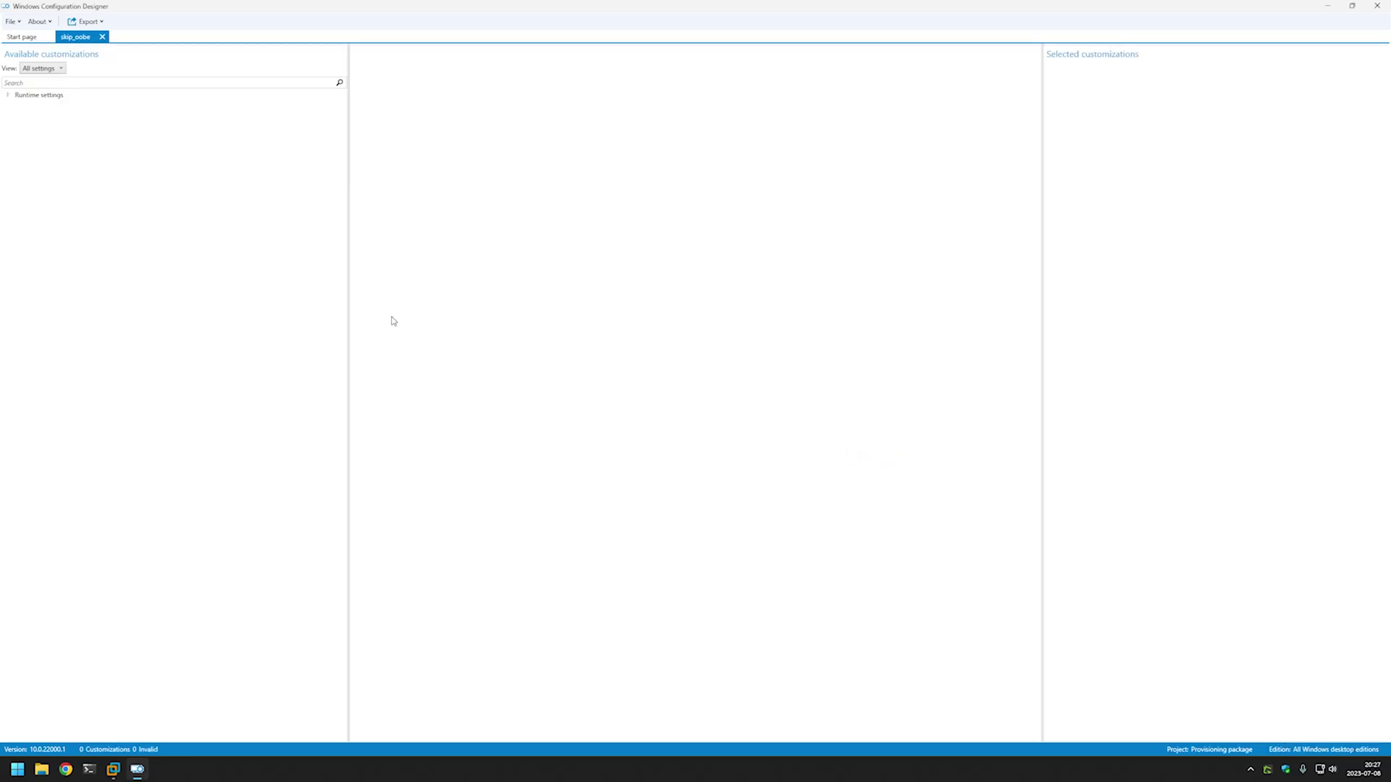
Set Runtime settings > OOBE > Desktop > HideOobe to TRUE.
left_click(8, 96)
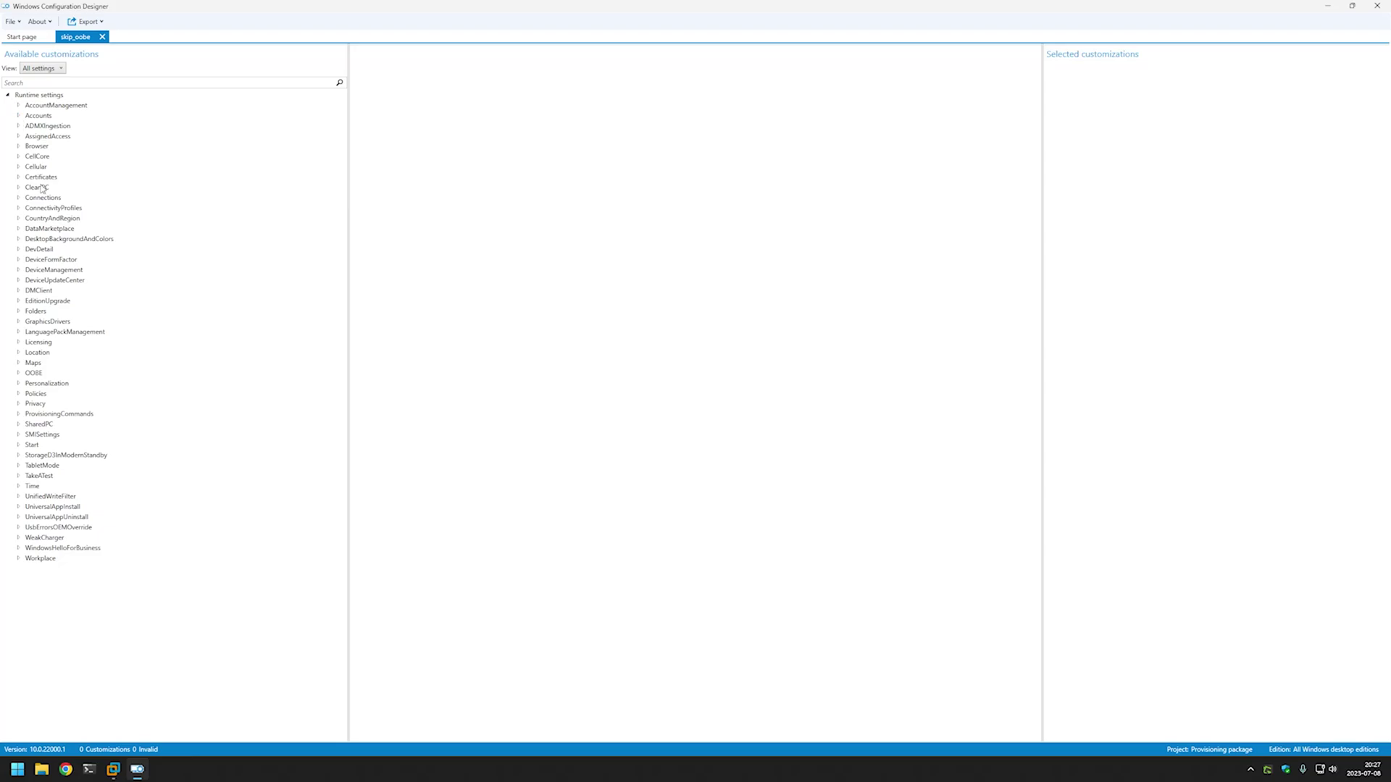
left_click(18, 374)
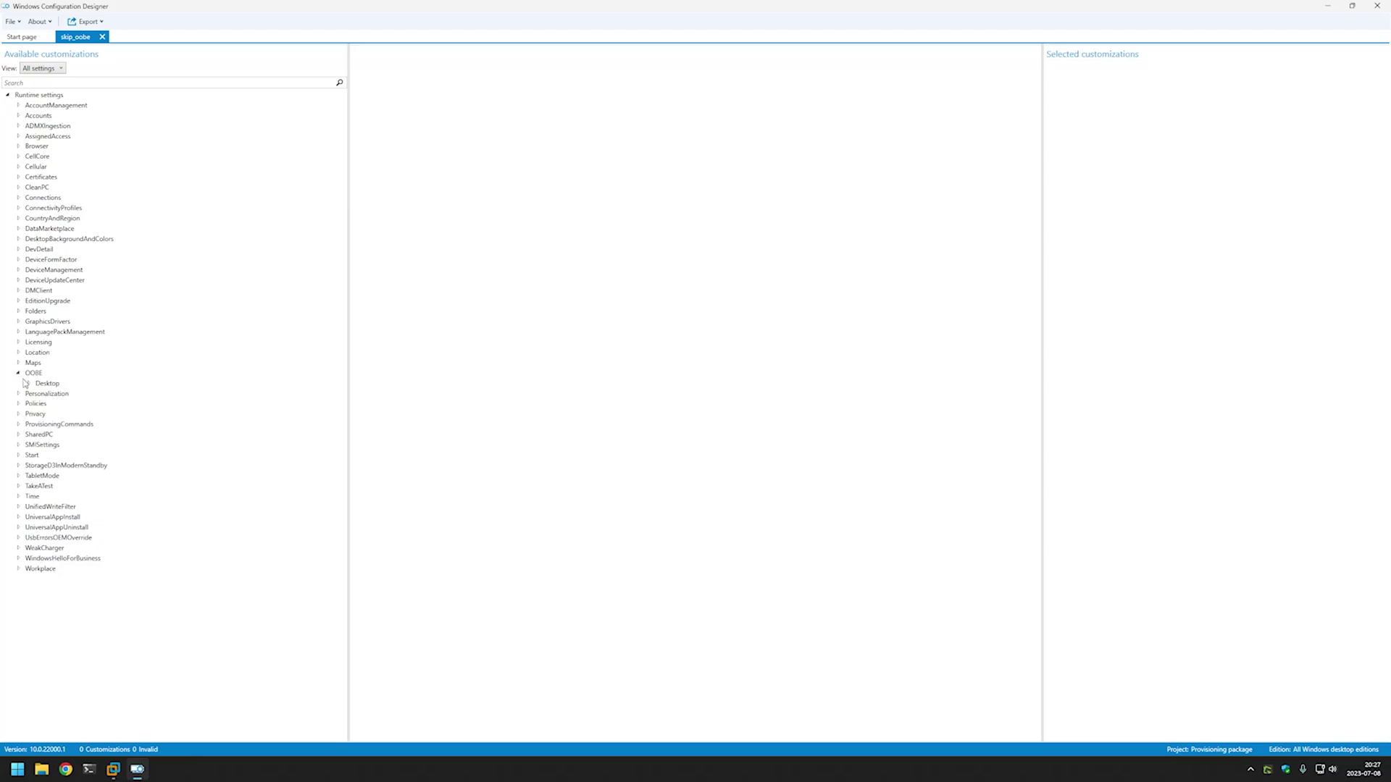
left_click(28, 384)
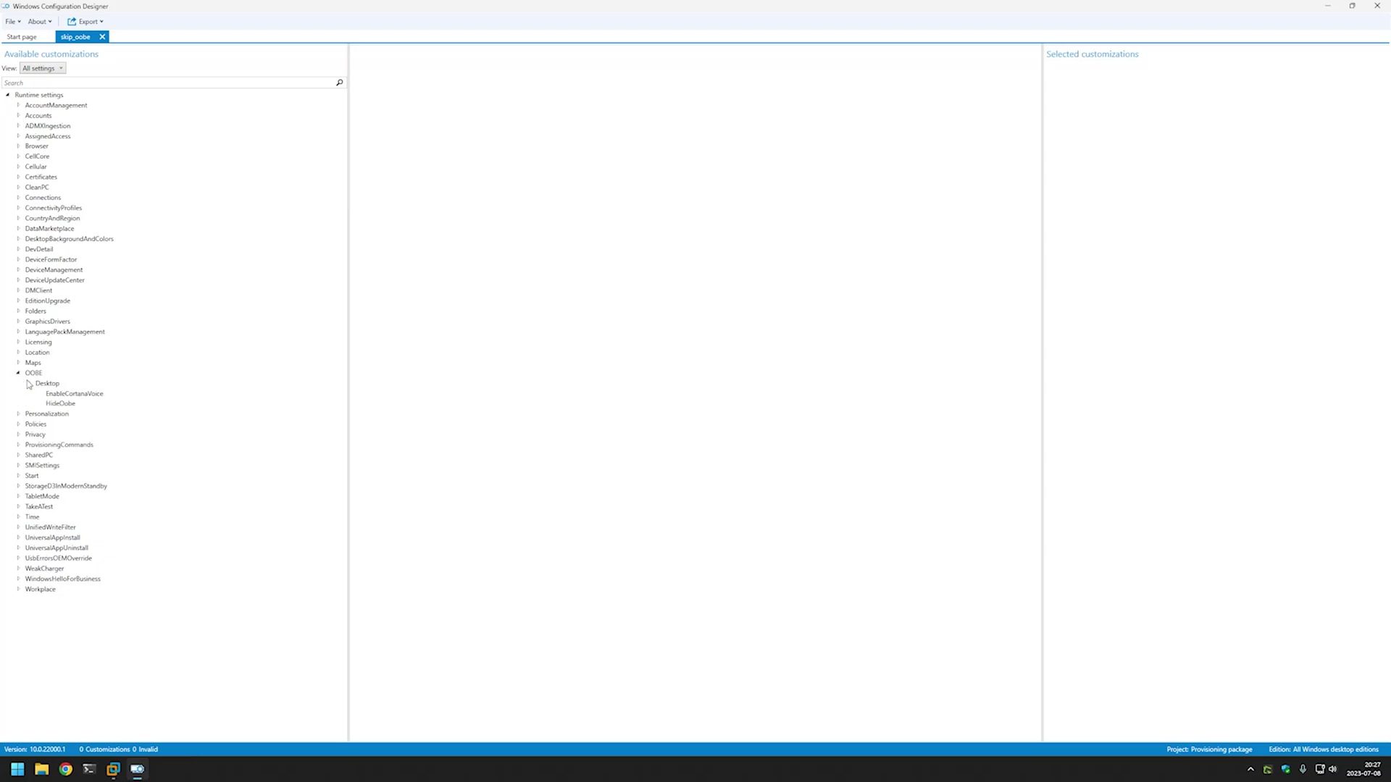
left_click(61, 404)
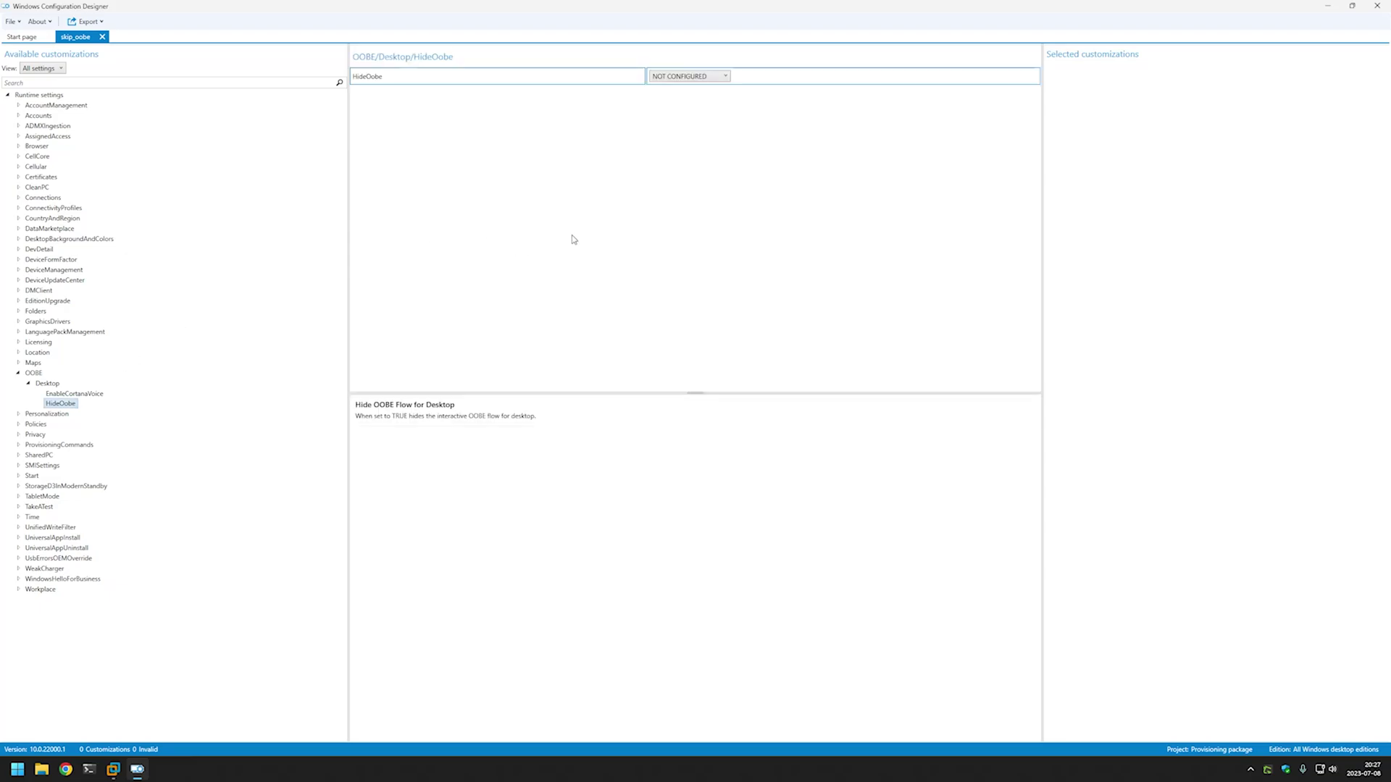
left_click(700, 77)
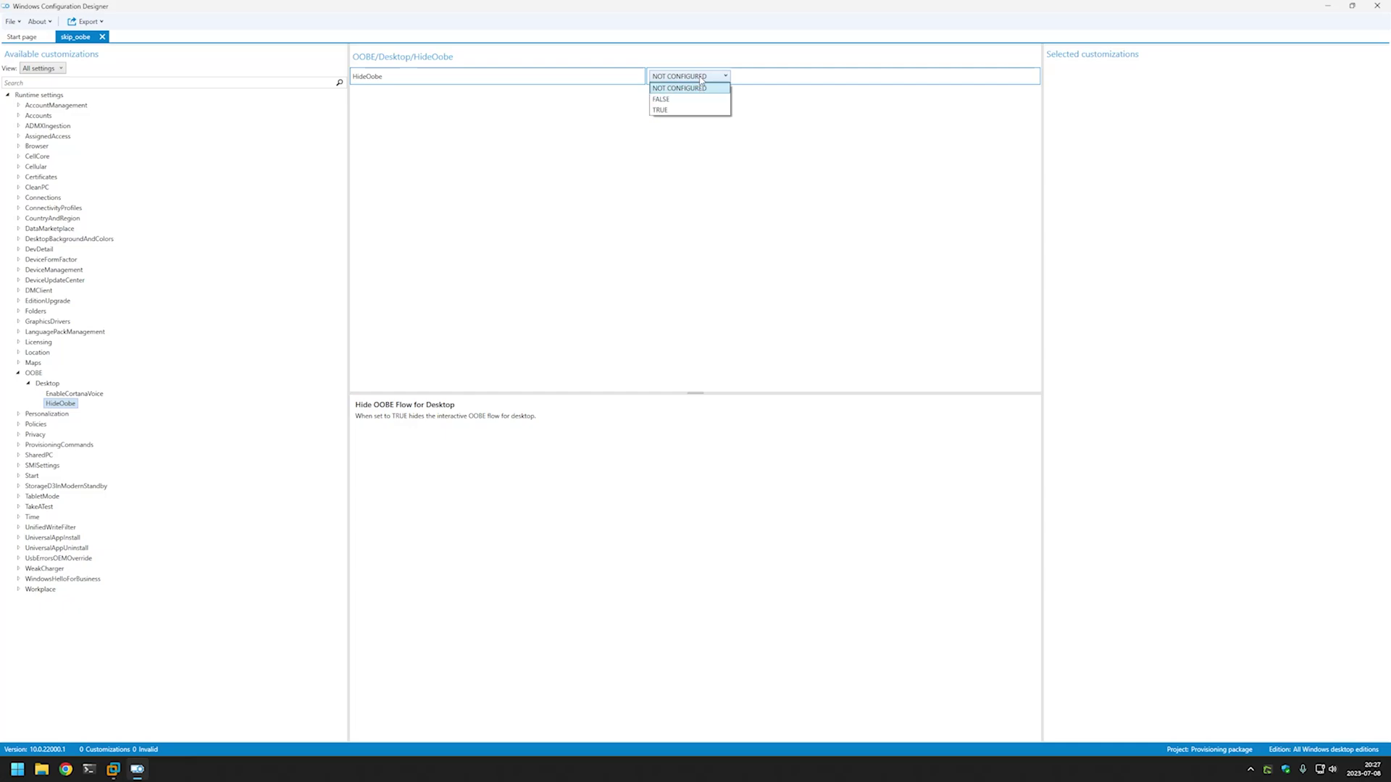
left_click(683, 110)
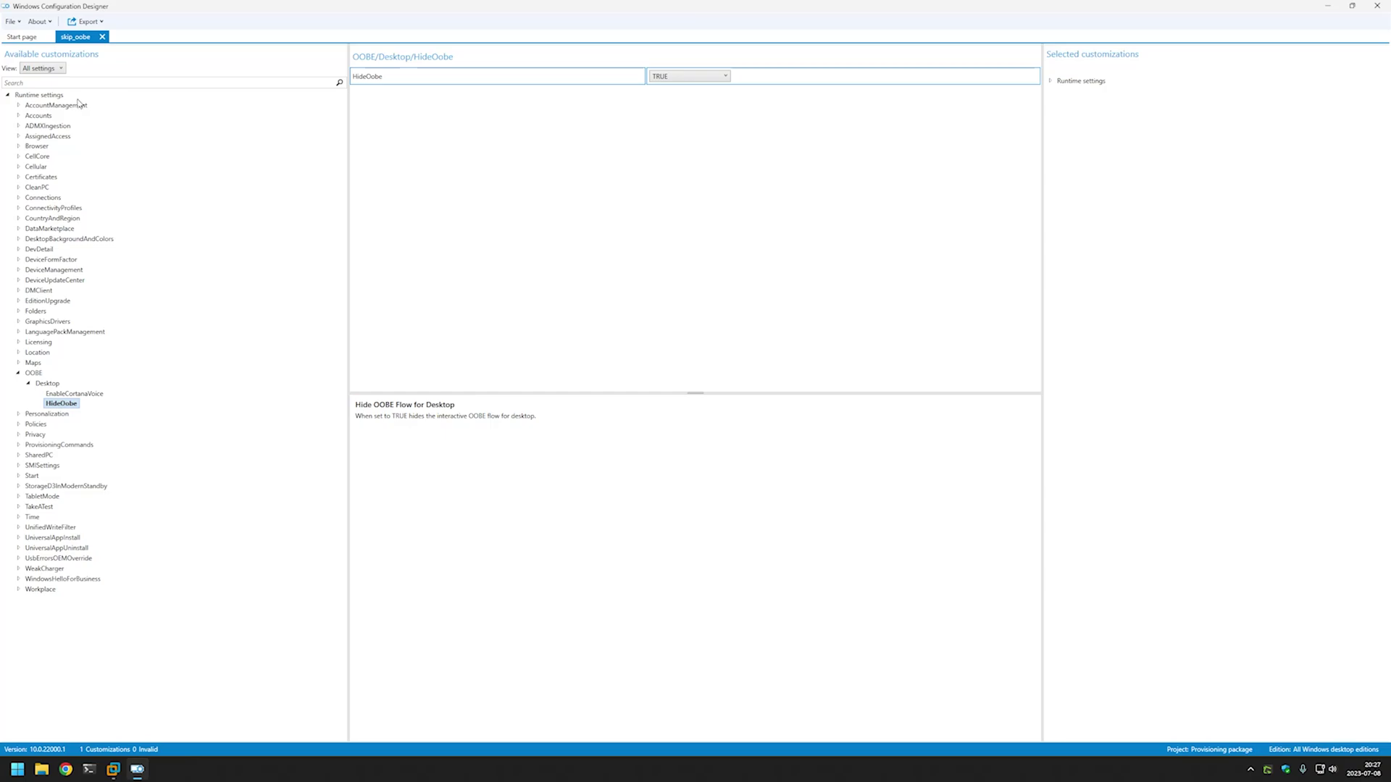
Add a user named admin under Accounts > Users and select its Password setting.
left_click(21, 117)
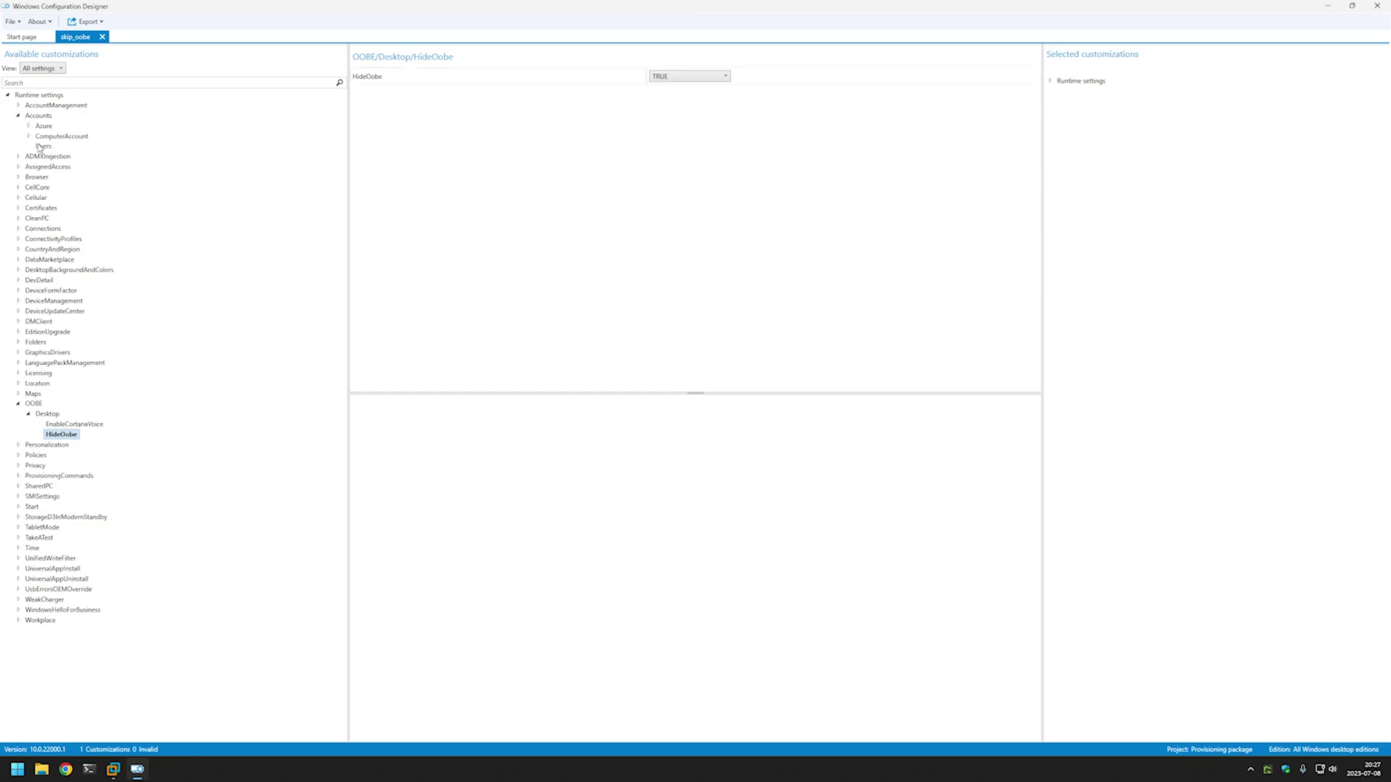
left_click(42, 148)
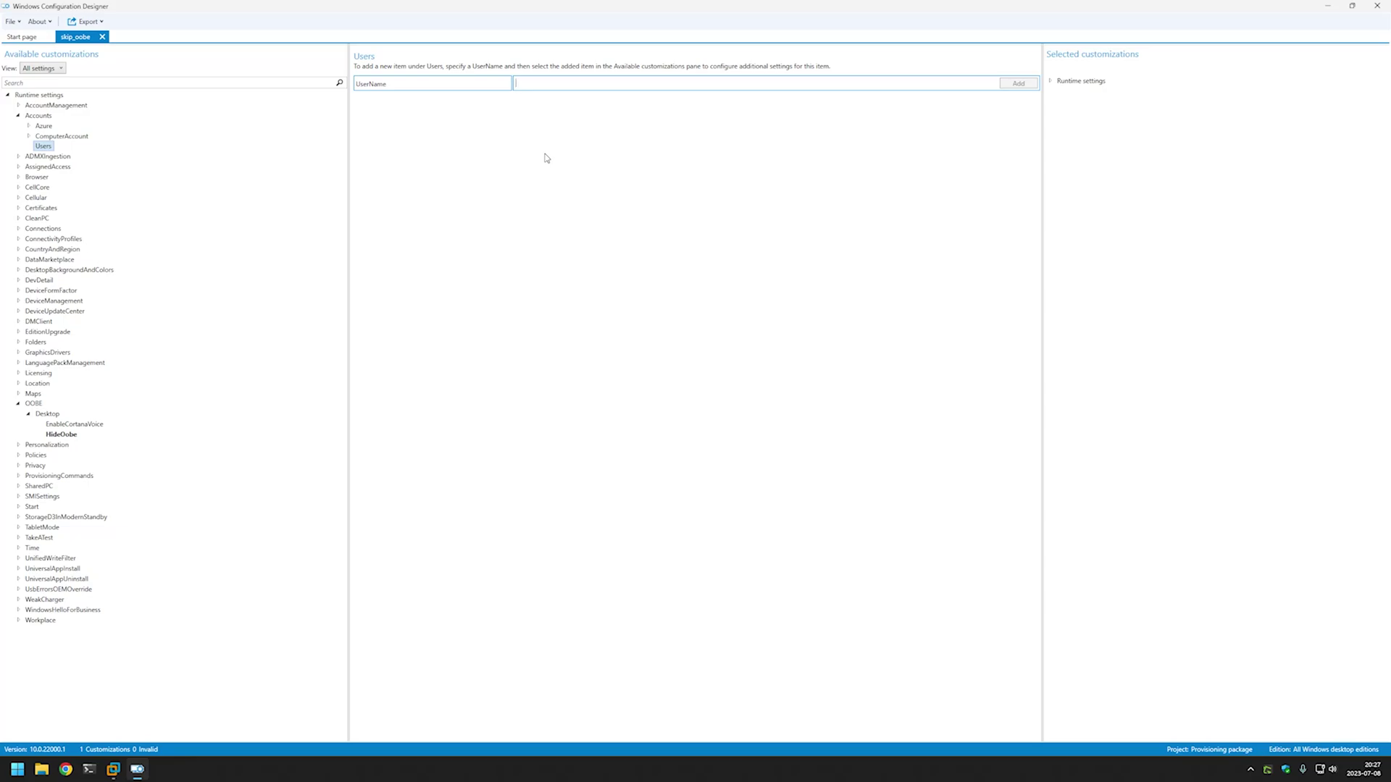
type("admin")
left_click(1018, 84)
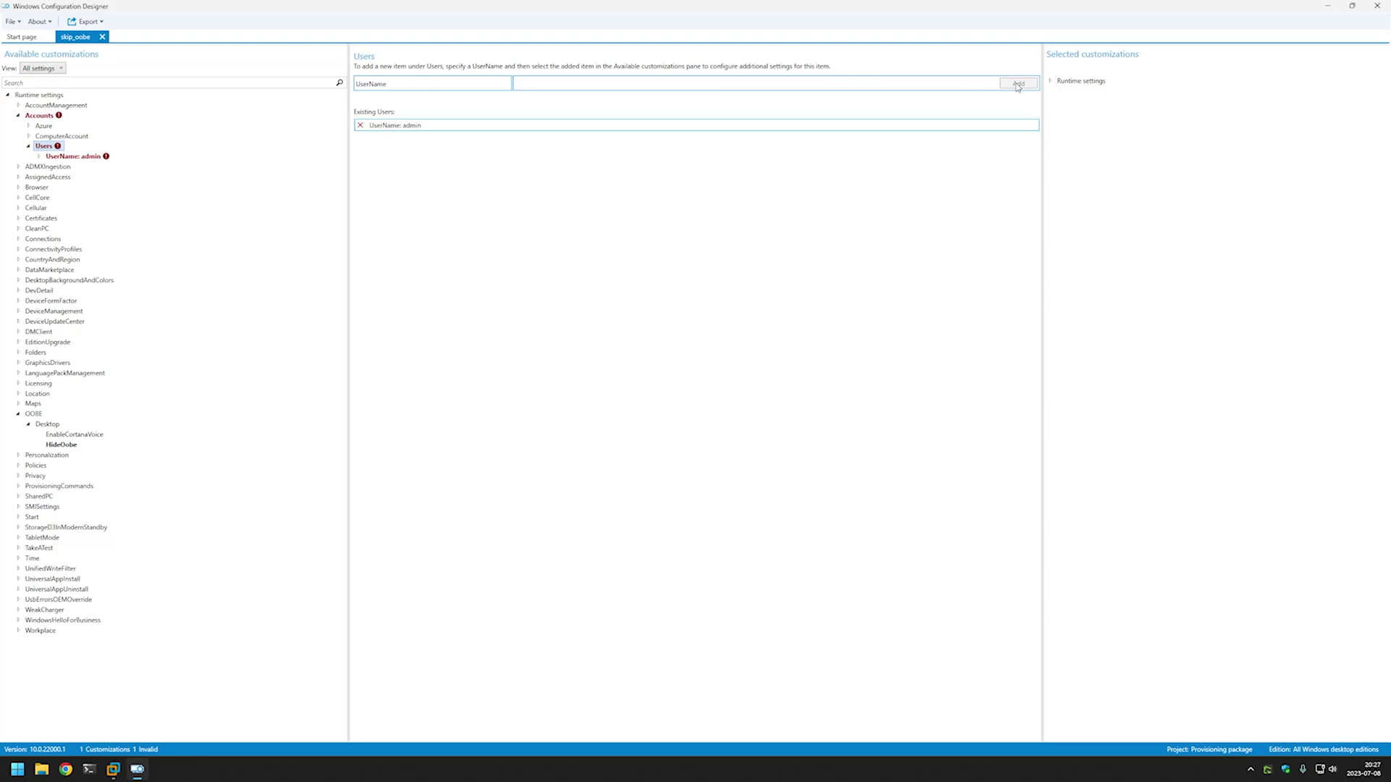
left_click(40, 157)
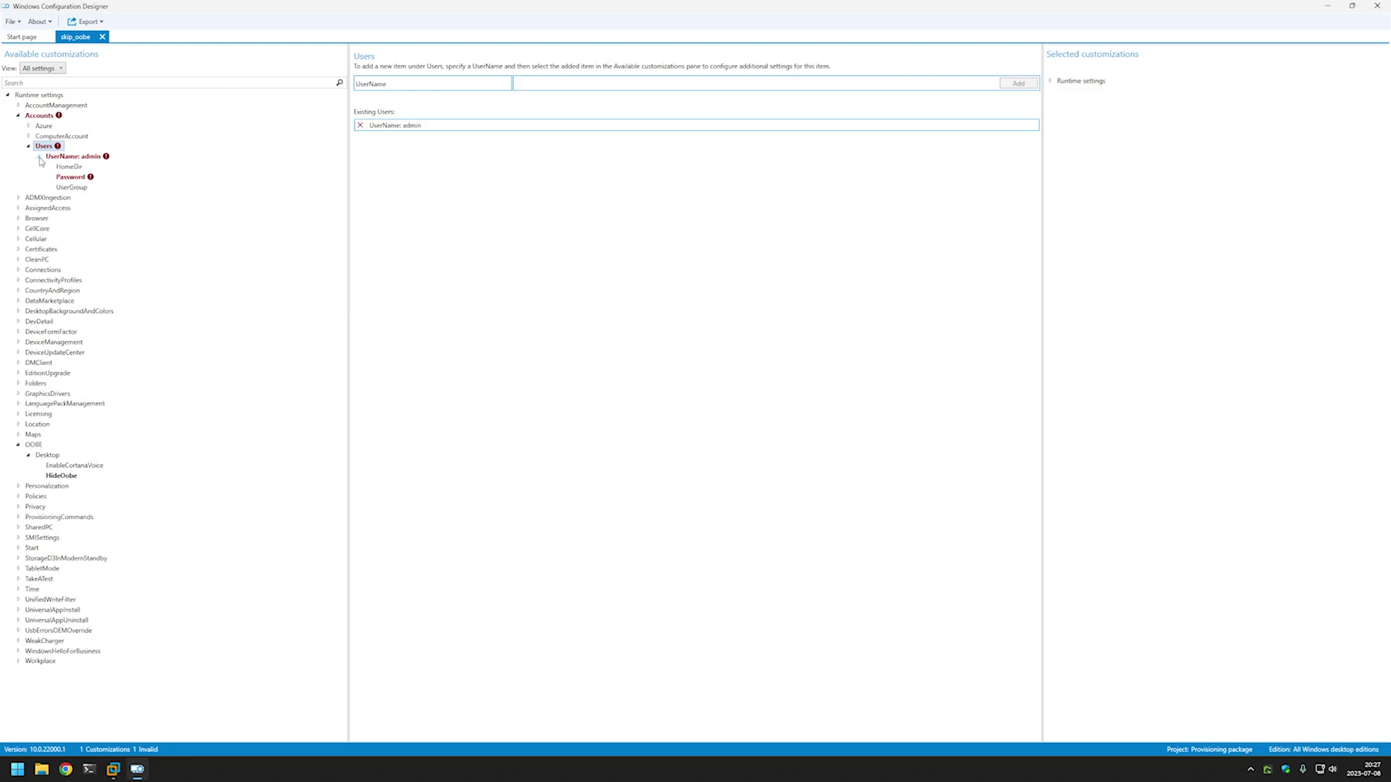
left_click(76, 180)
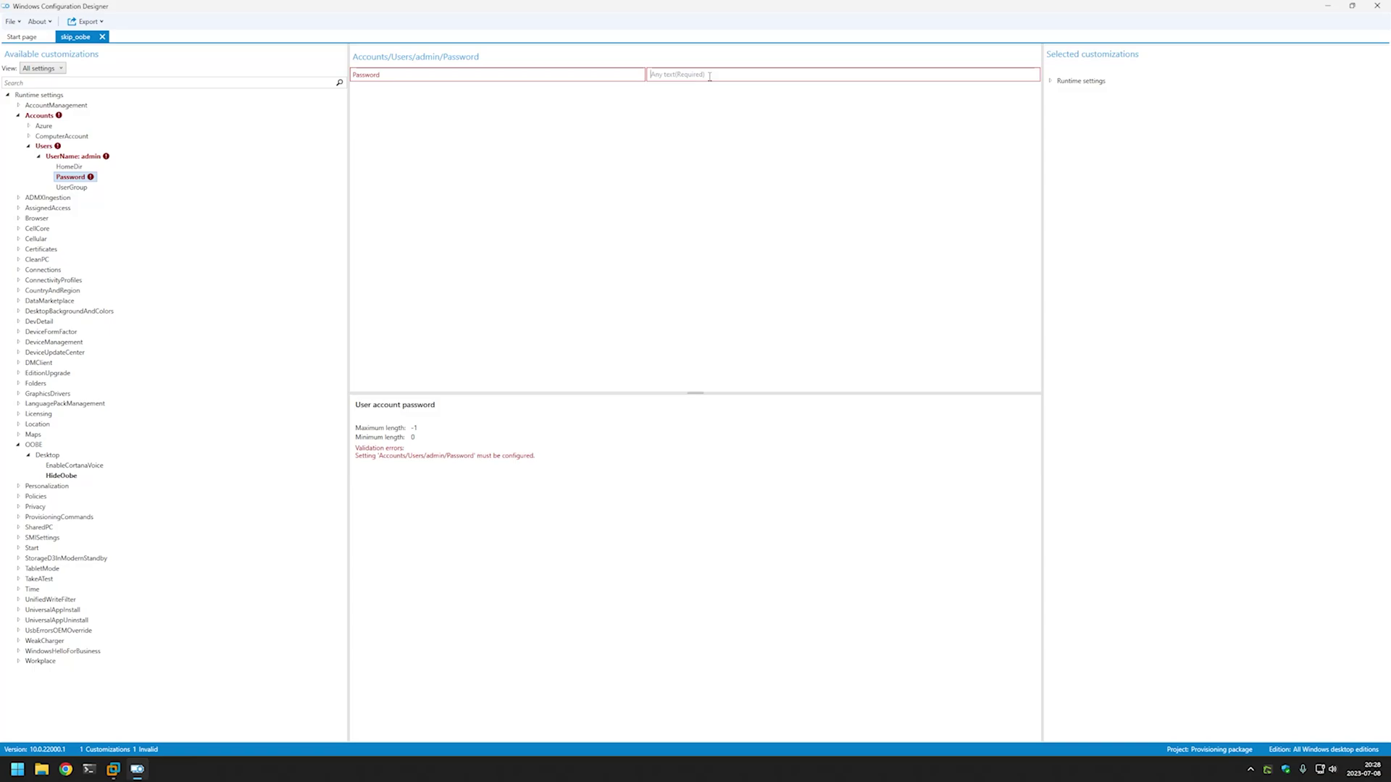
Enter a password for the admin account and set its UserGroup to Administrators.
left_click(710, 76)
type("pa")
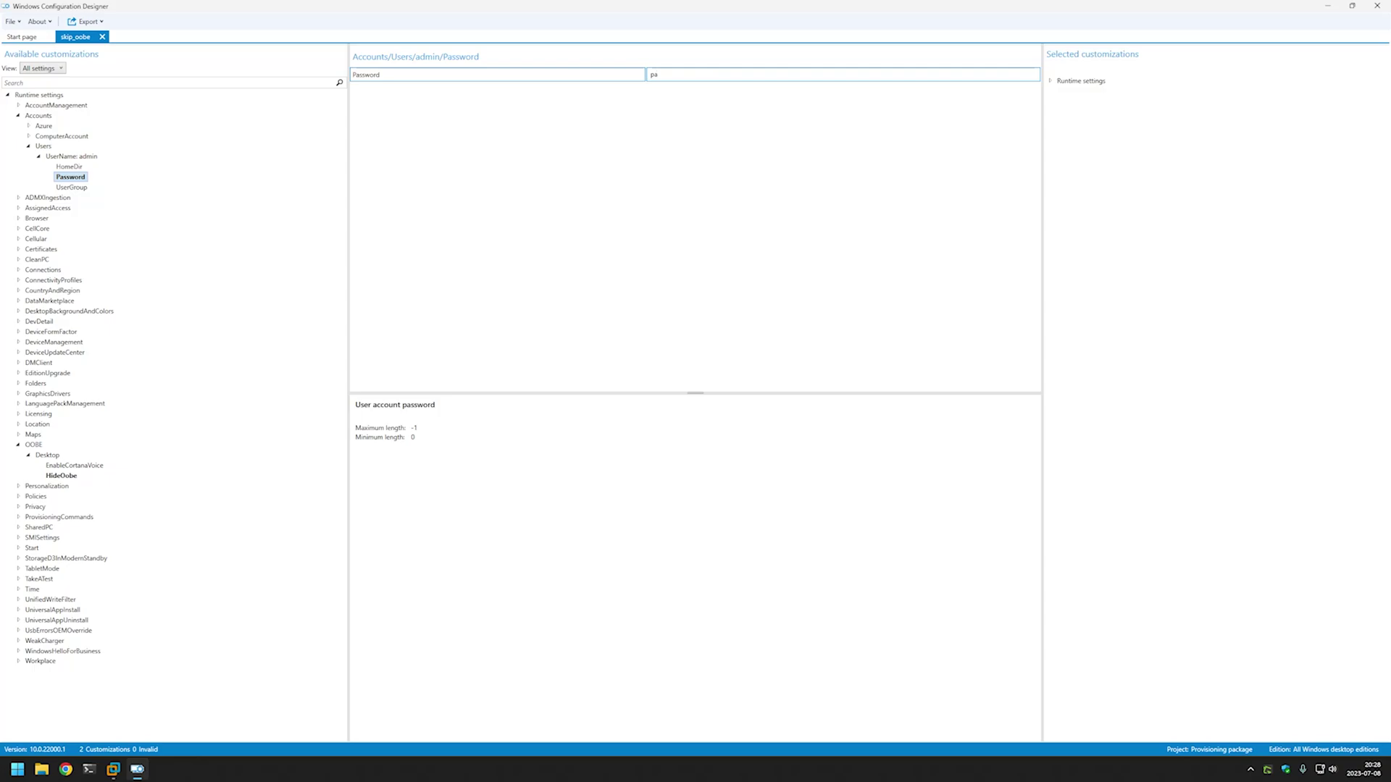
type("ssword55")
left_click(72, 186)
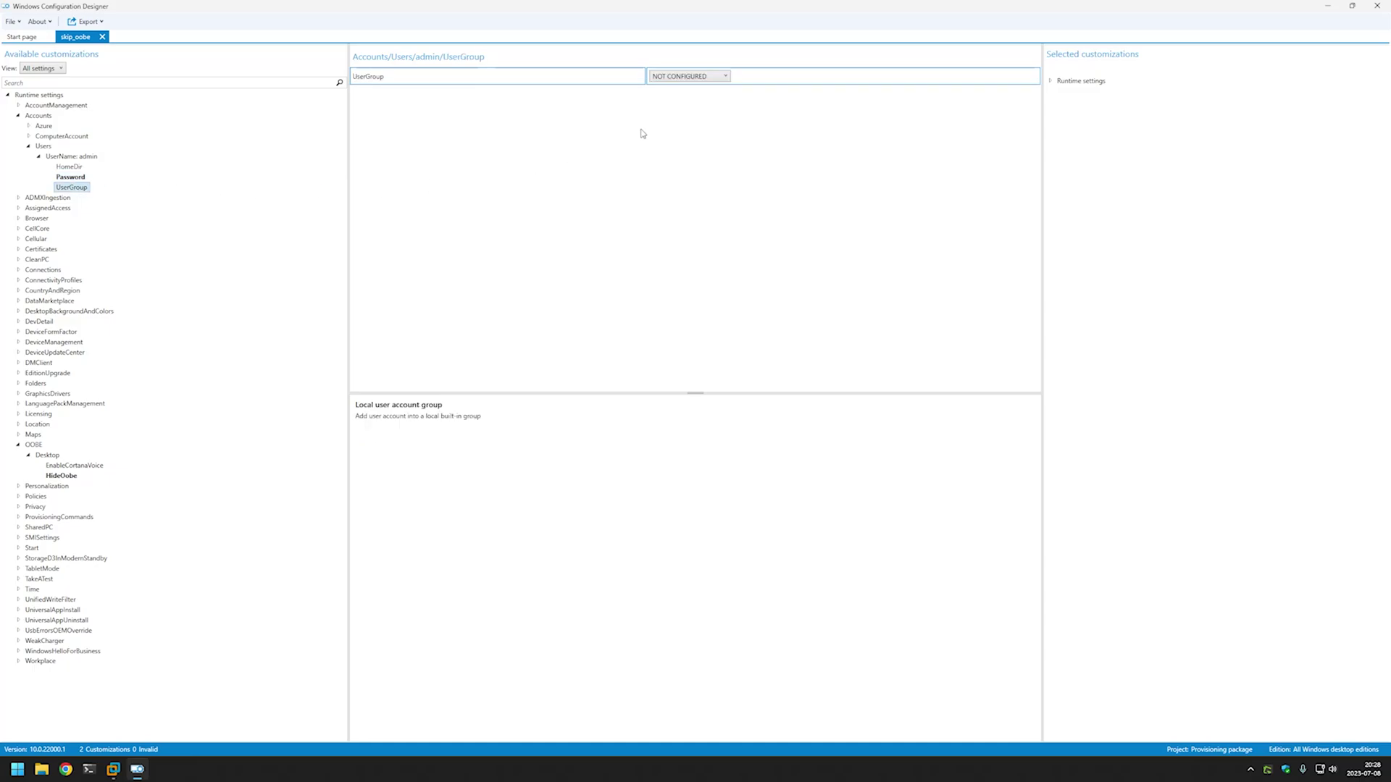
left_click(708, 79)
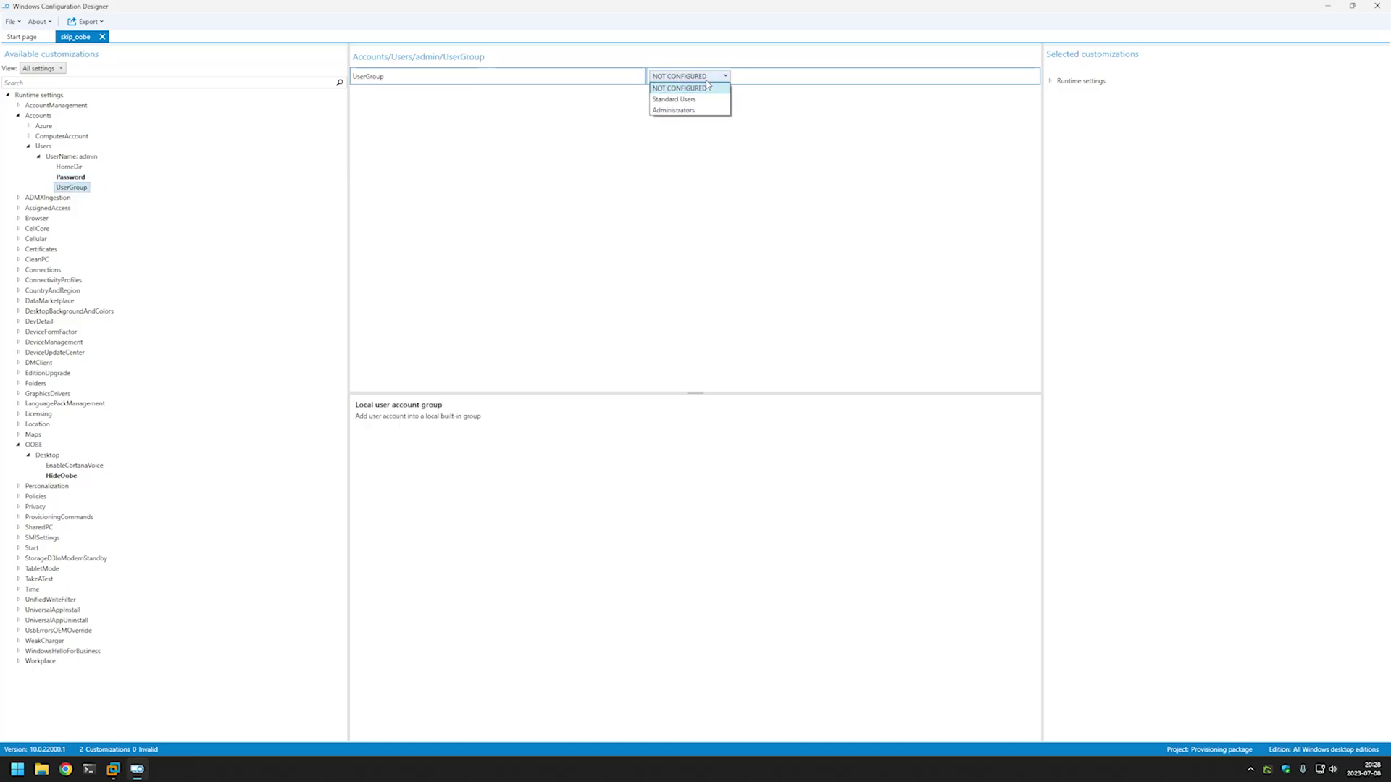
left_click(695, 113)
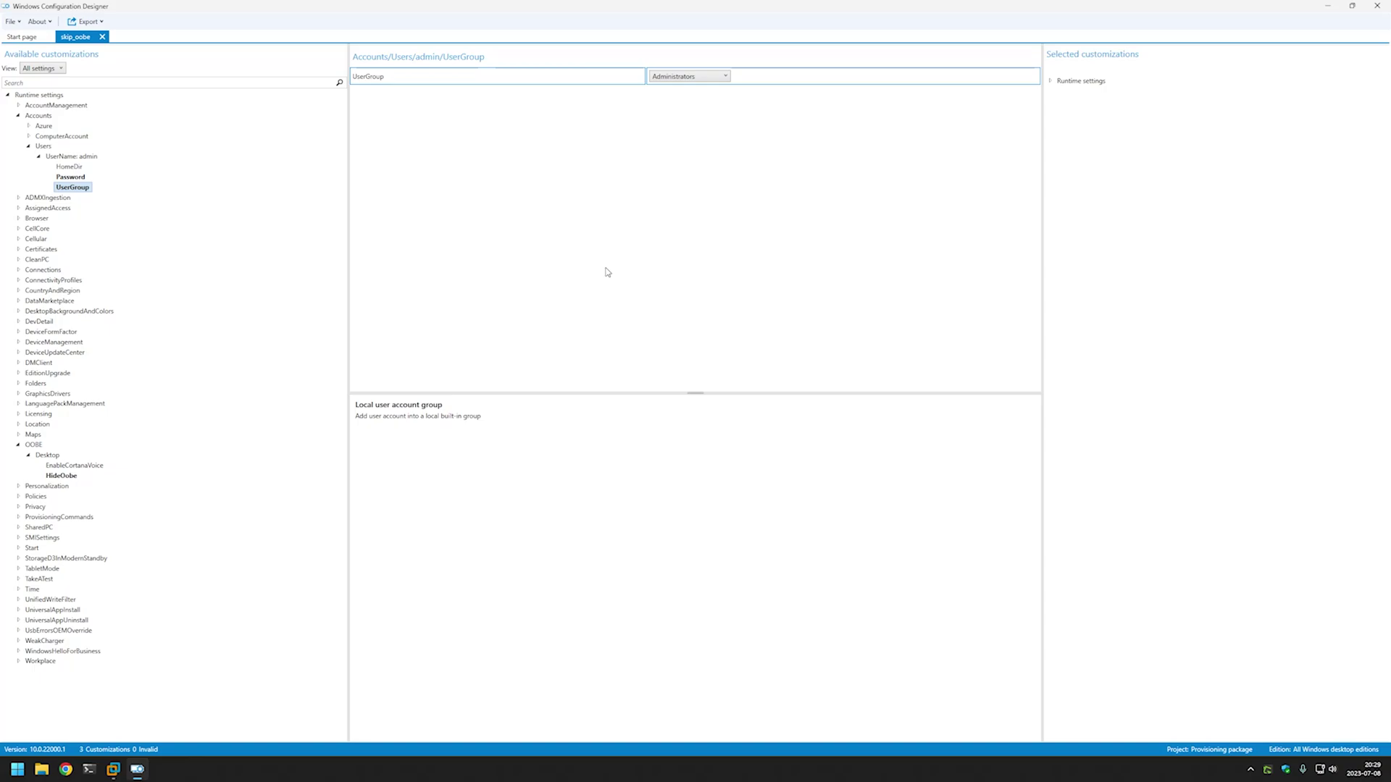
Build the skip_oobe provisioning package with IT Admin as owner, keeping default security and save location.
left_click(90, 24)
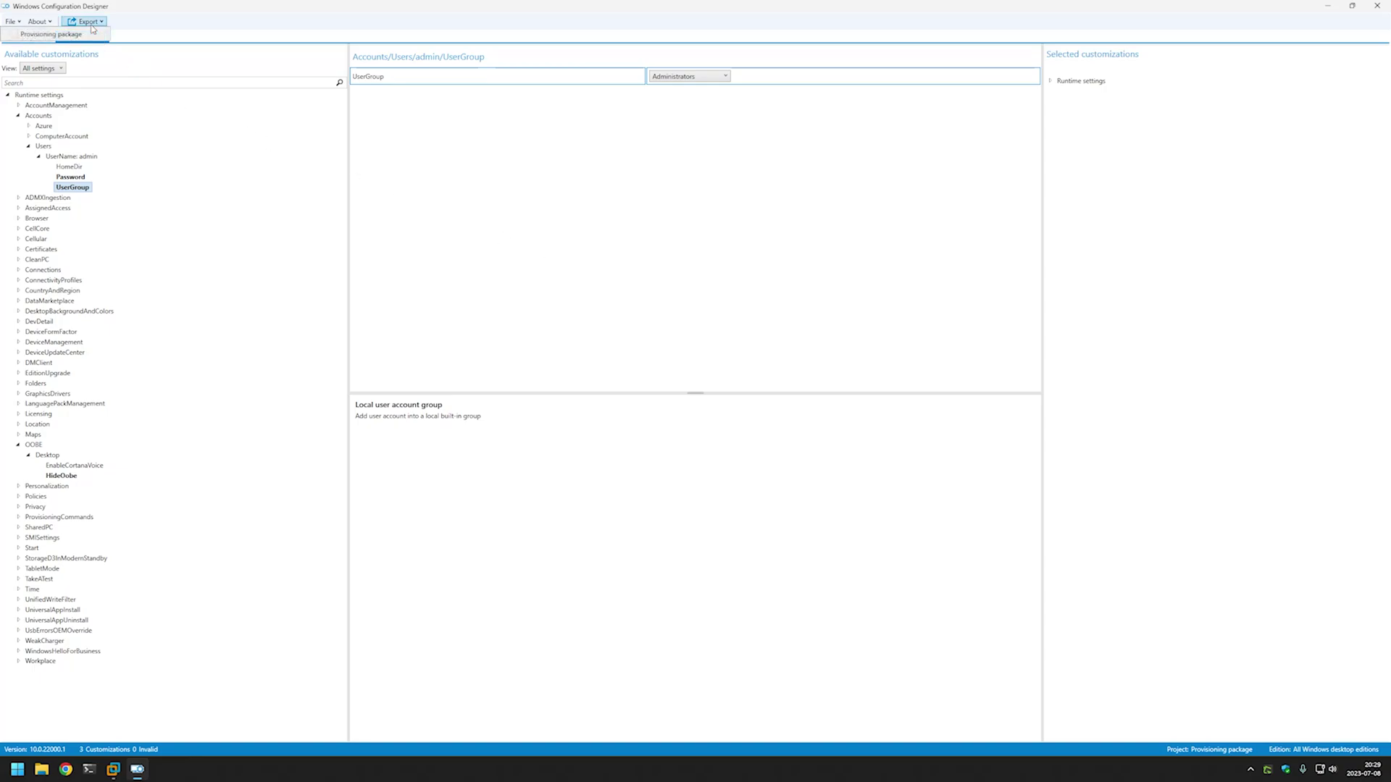
left_click(80, 35)
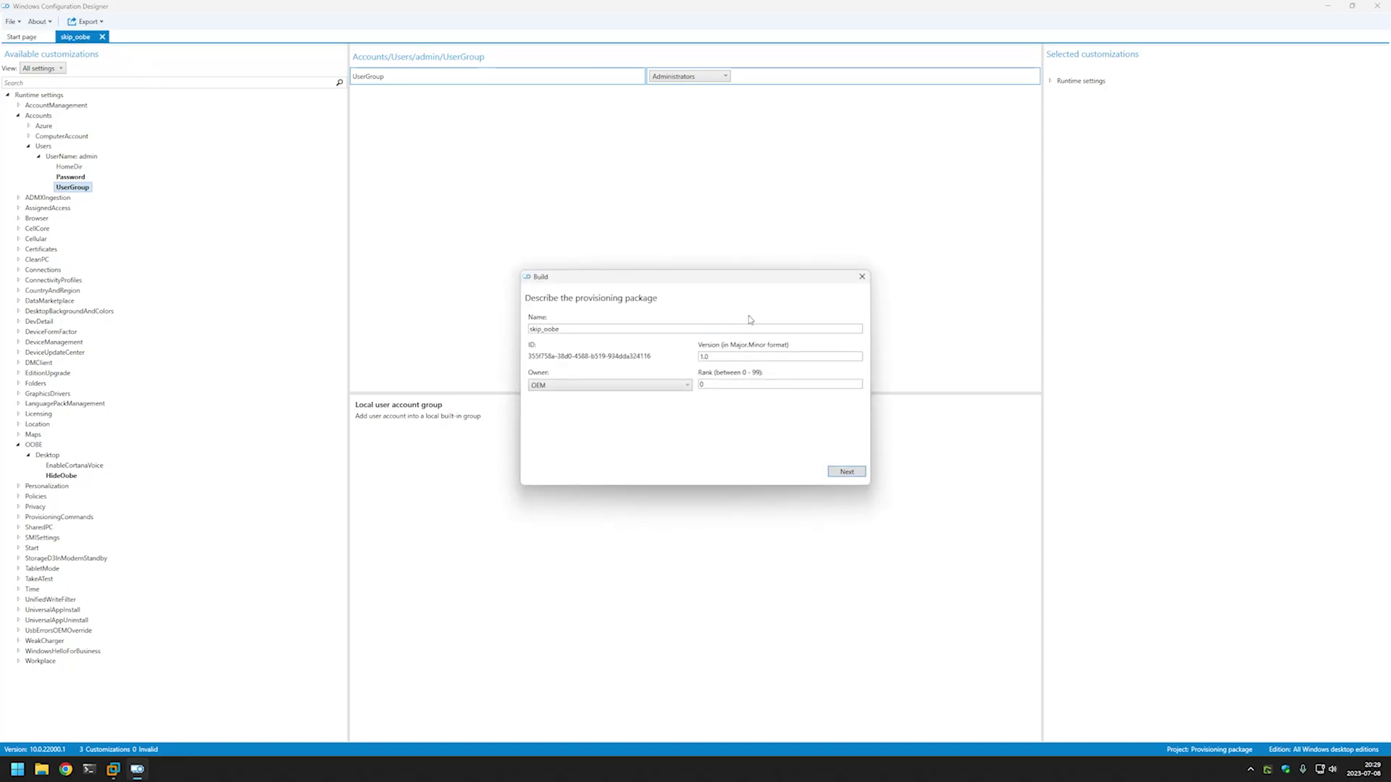
left_click(594, 386)
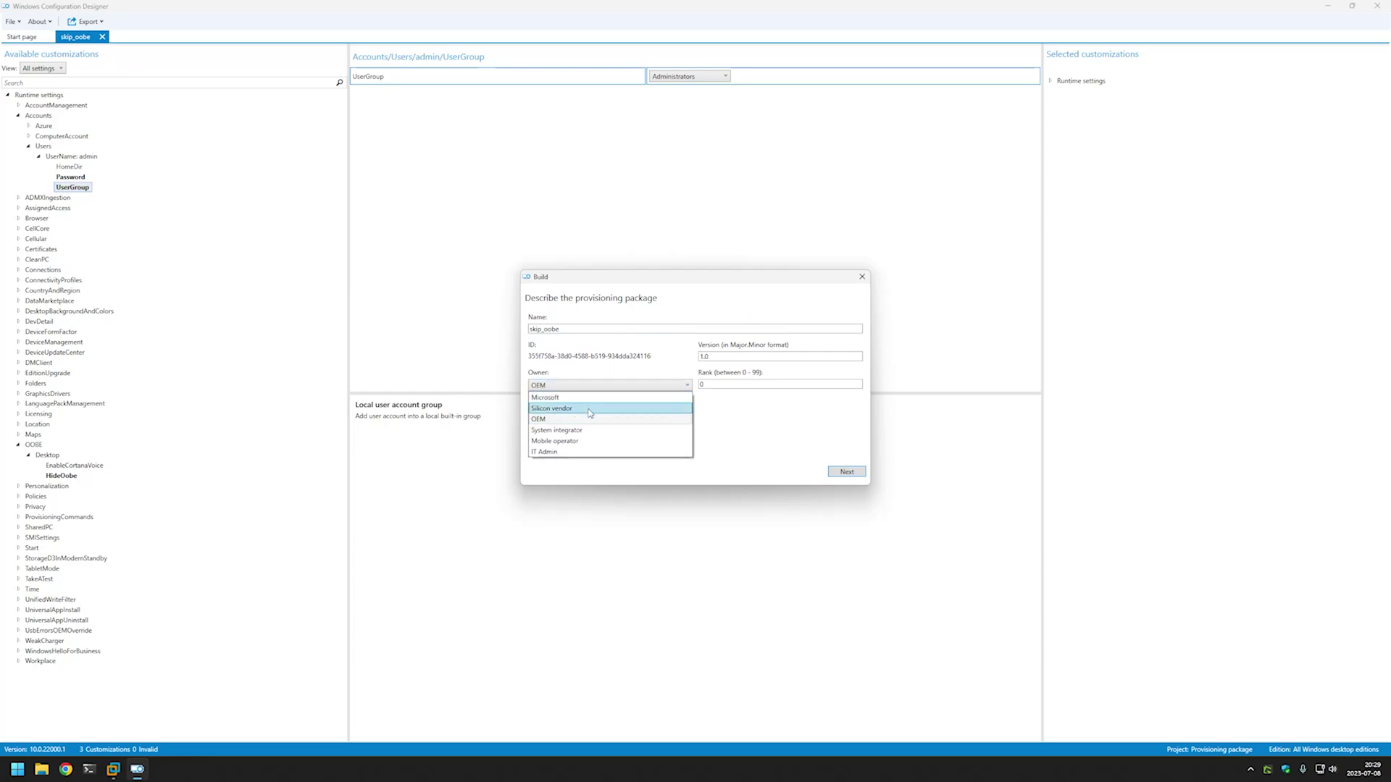
left_click(616, 452)
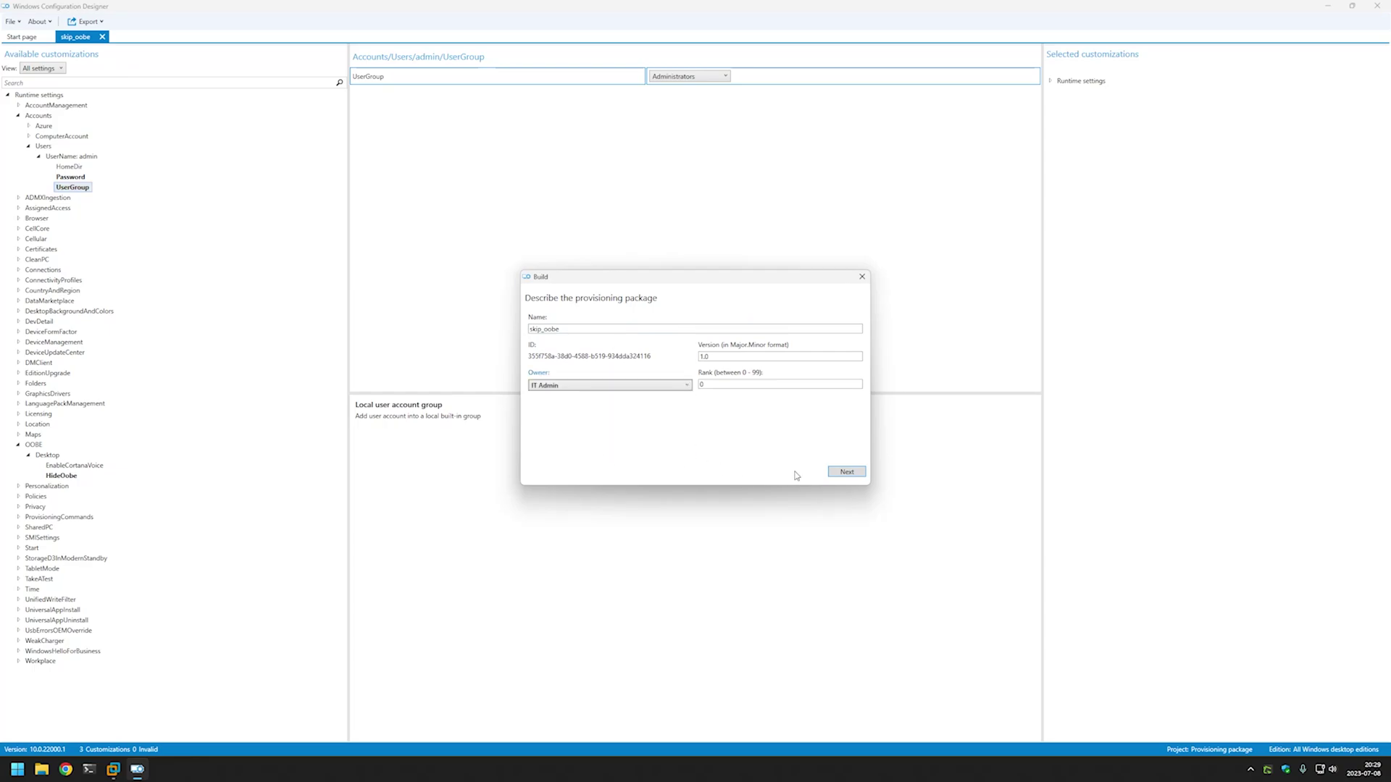
left_click(856, 475)
left_click(856, 476)
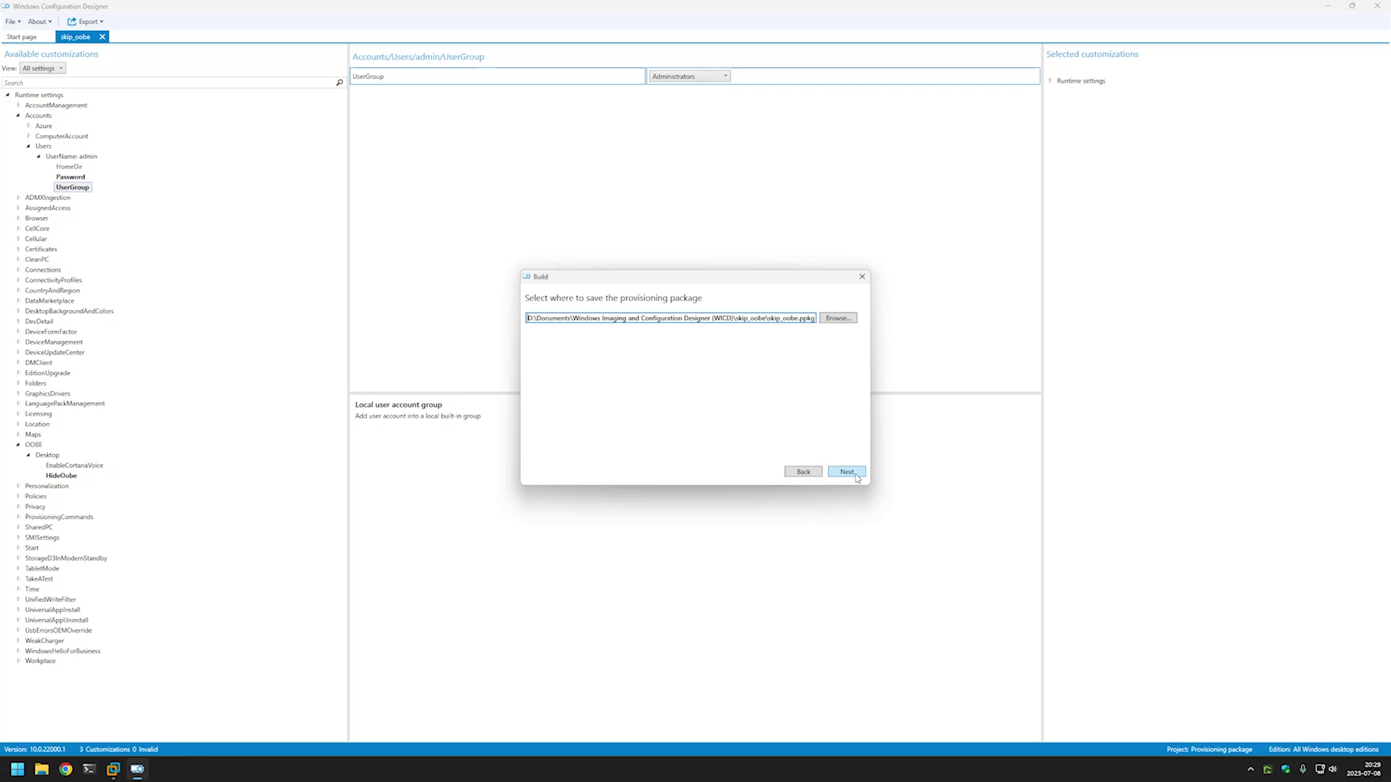
left_click(855, 474)
left_click(770, 475)
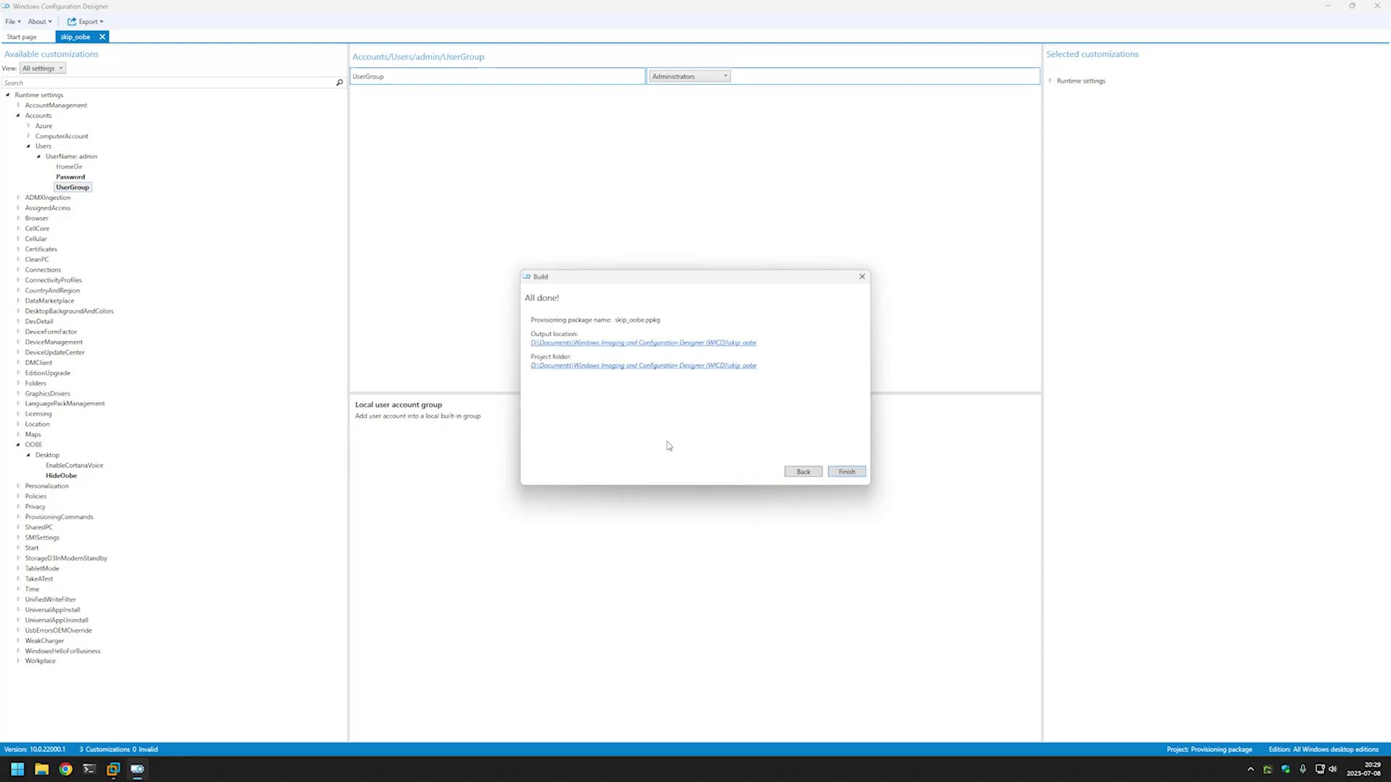
Copy skip_oobe.ppkg from the package output folder.
left_click(649, 343)
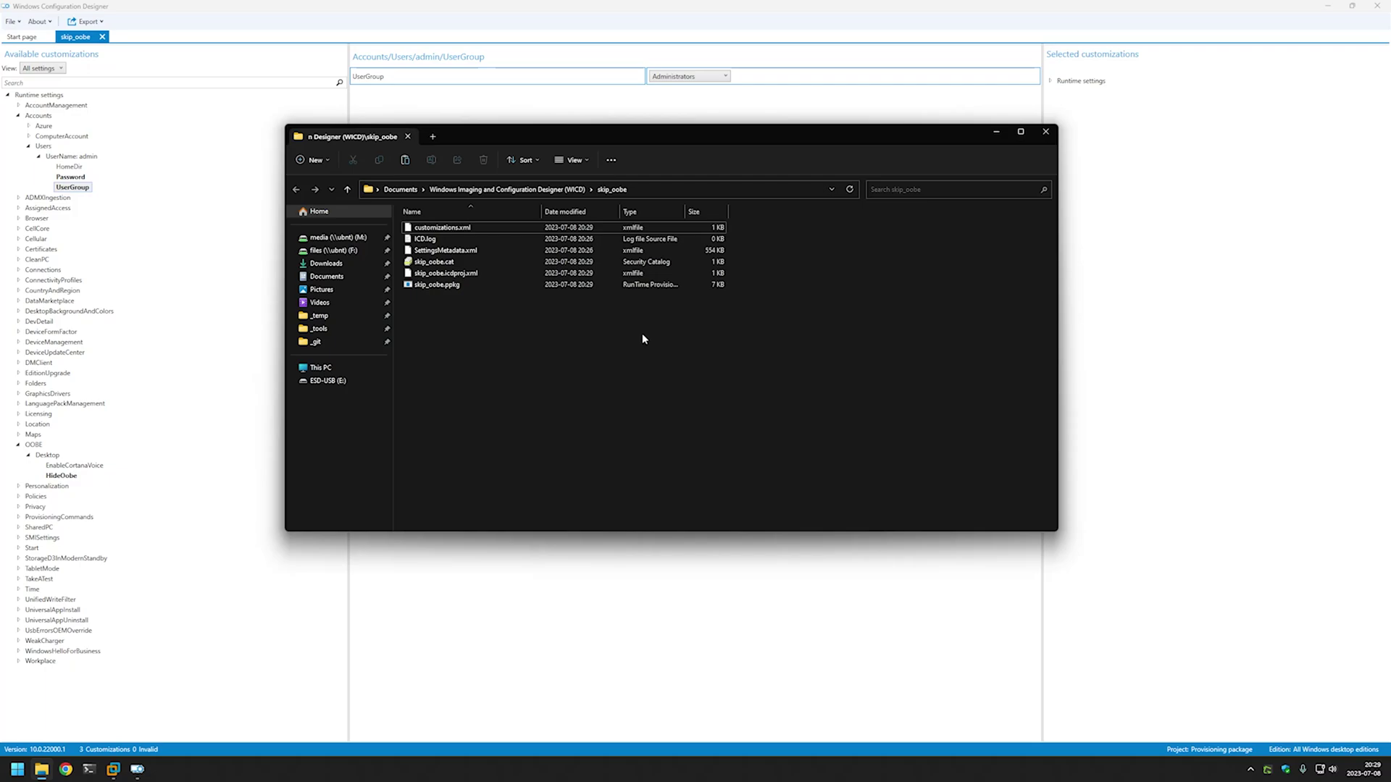
left_click(545, 288)
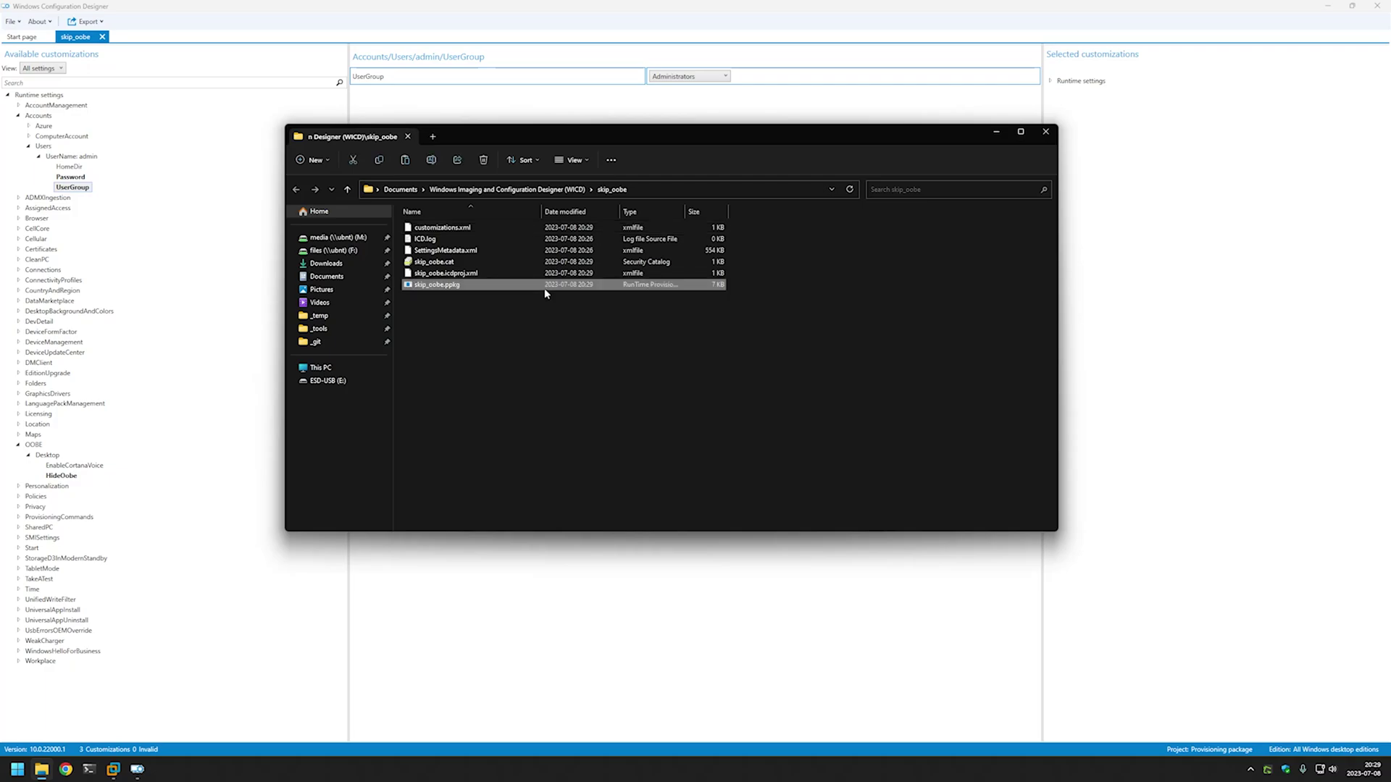
right_click(562, 288)
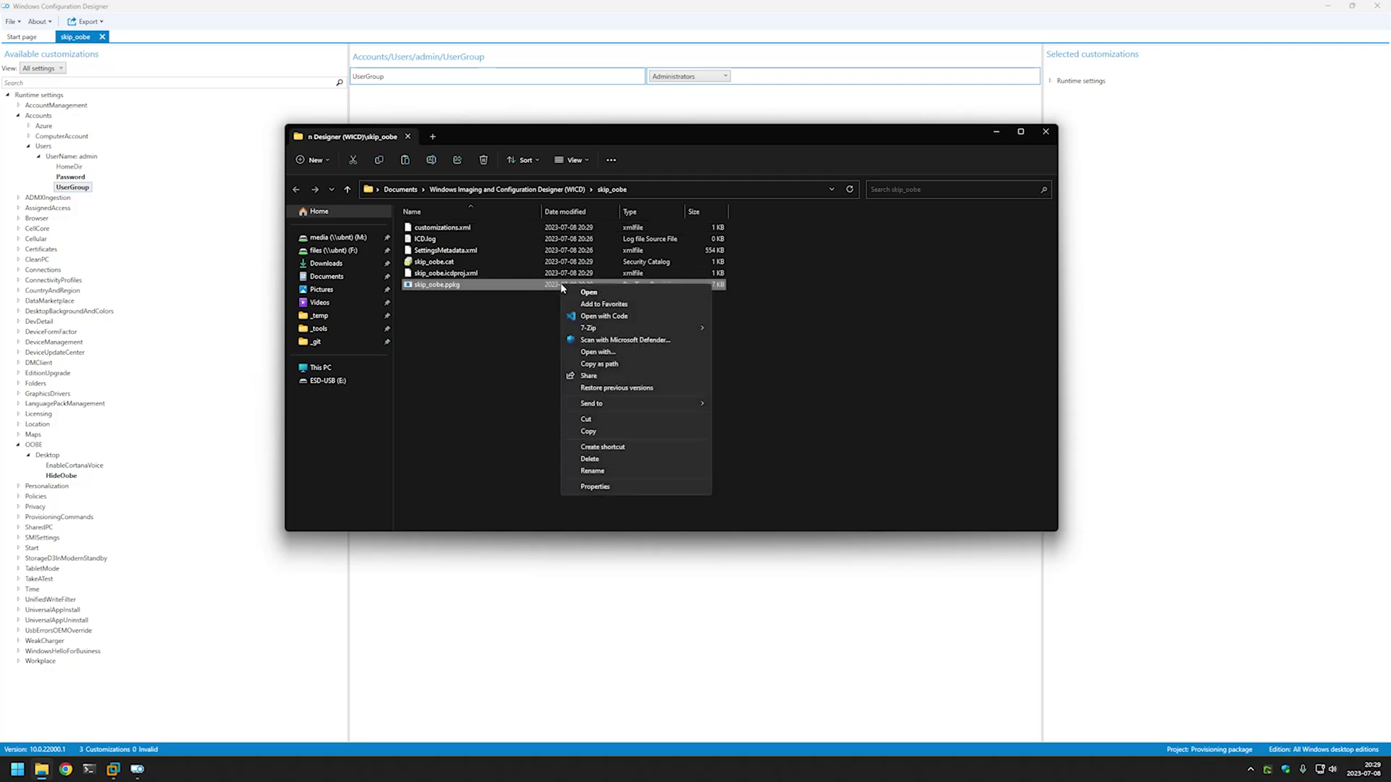
left_click(593, 432)
left_click(620, 413)
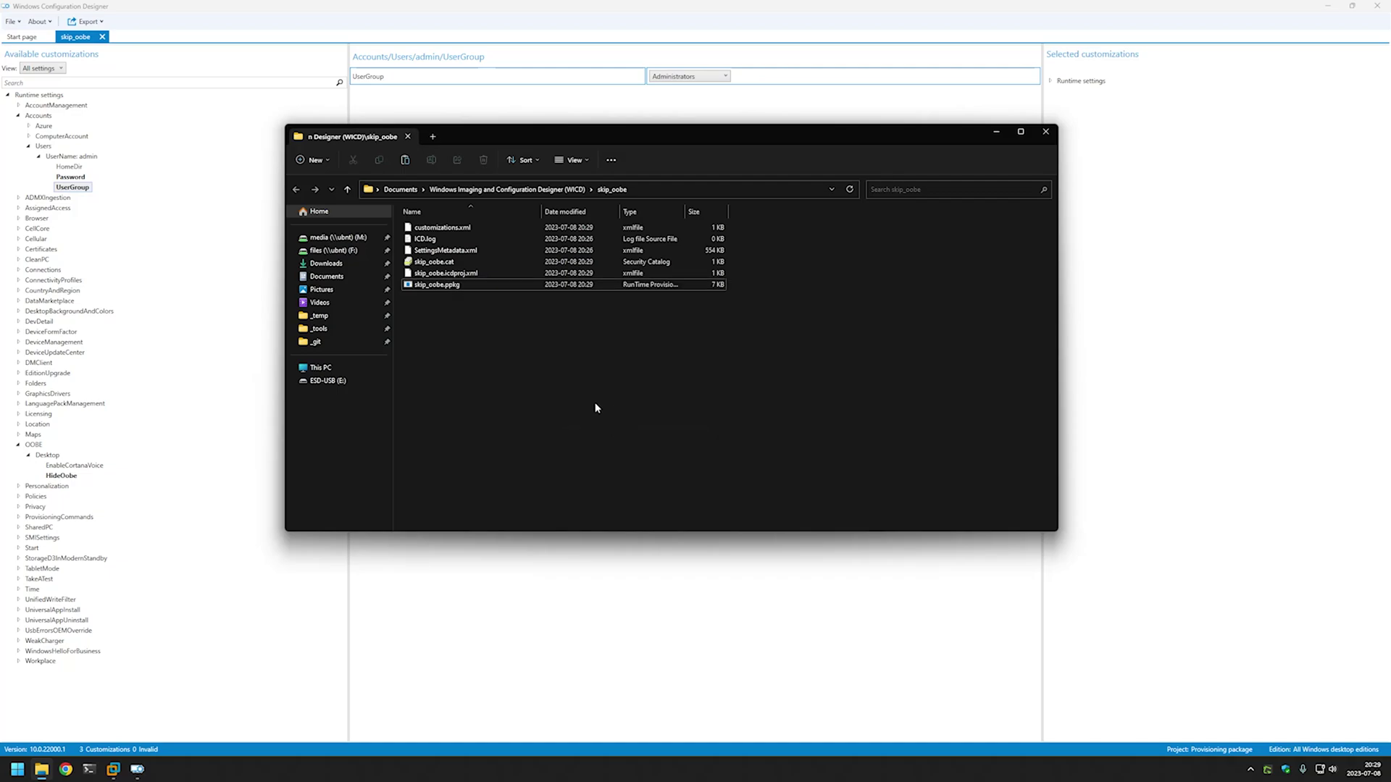
Paste skip_oobe.ppkg onto the empty ESD-USB (E:) drive.
left_click(331, 381)
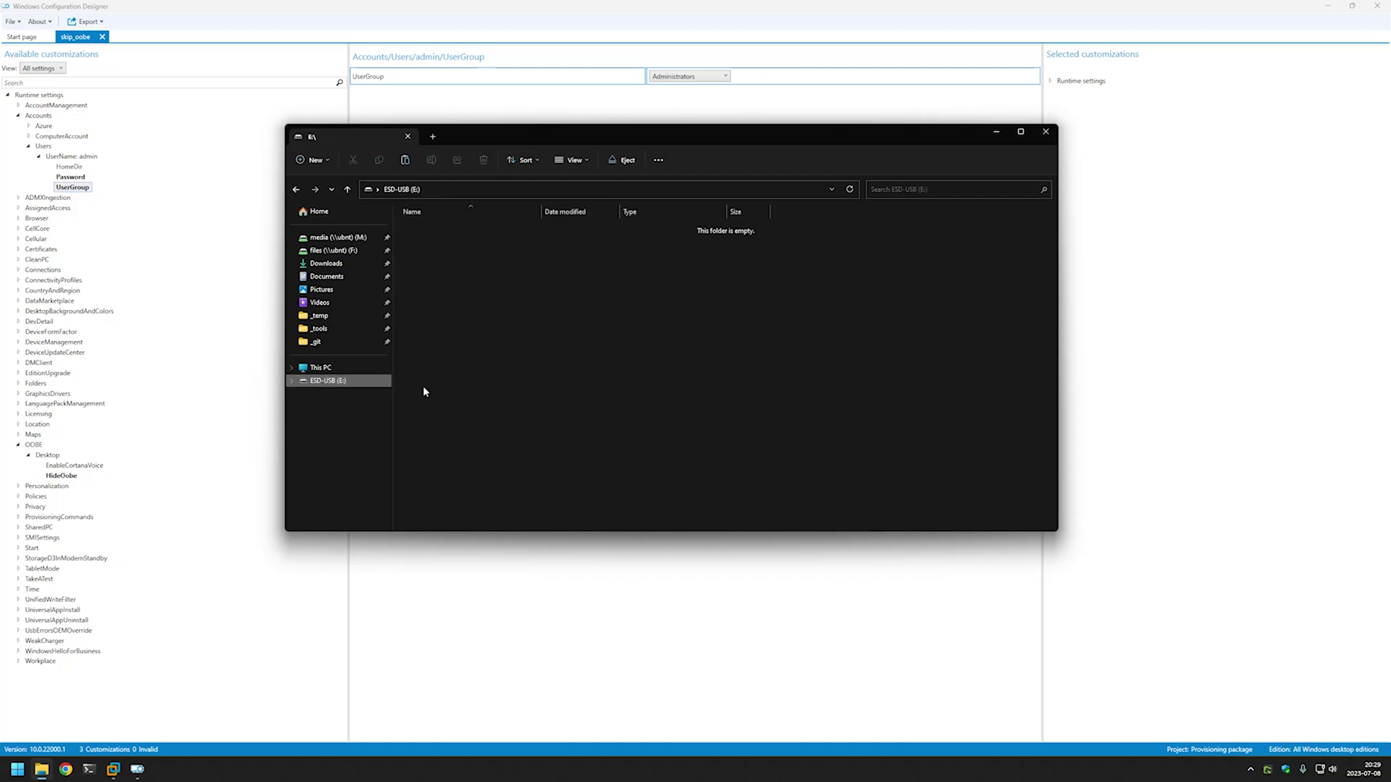
right_click(565, 293)
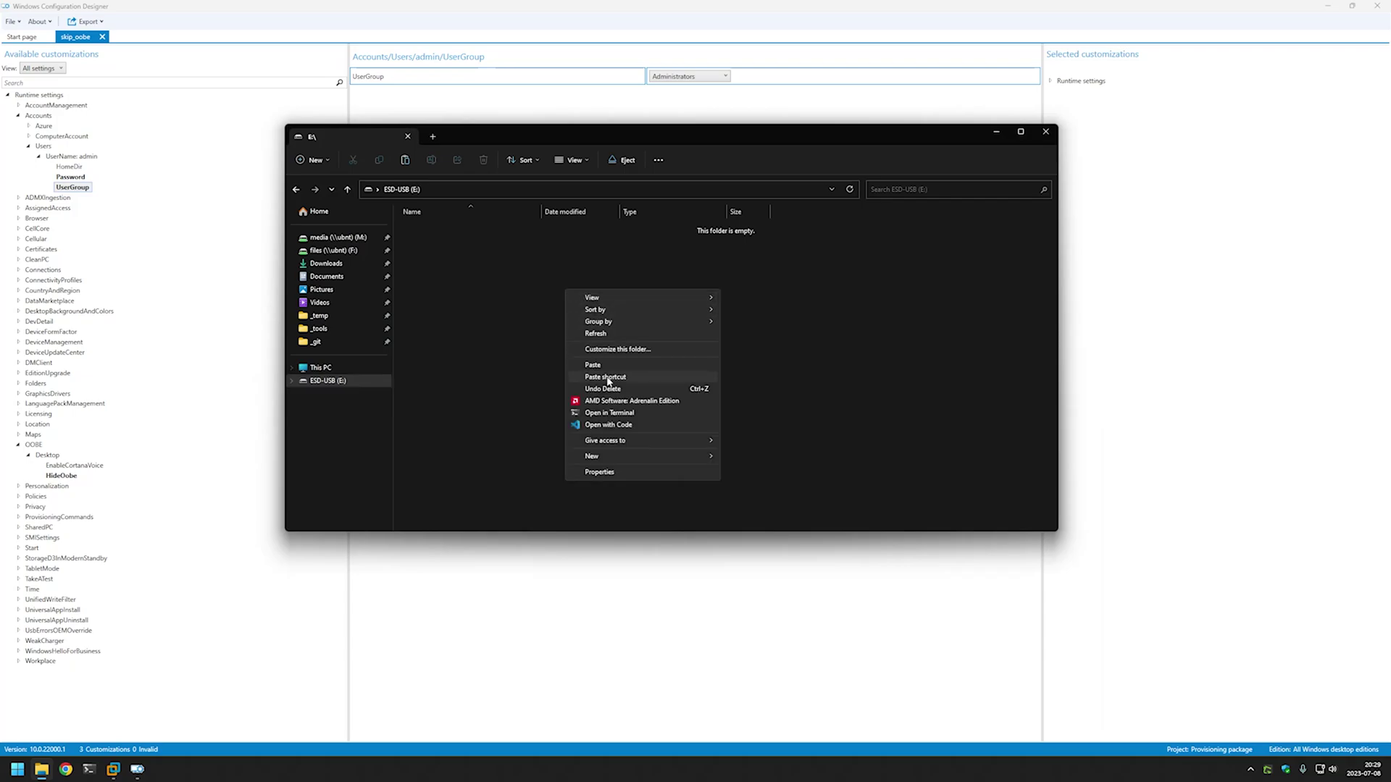
left_click(608, 362)
left_click(607, 366)
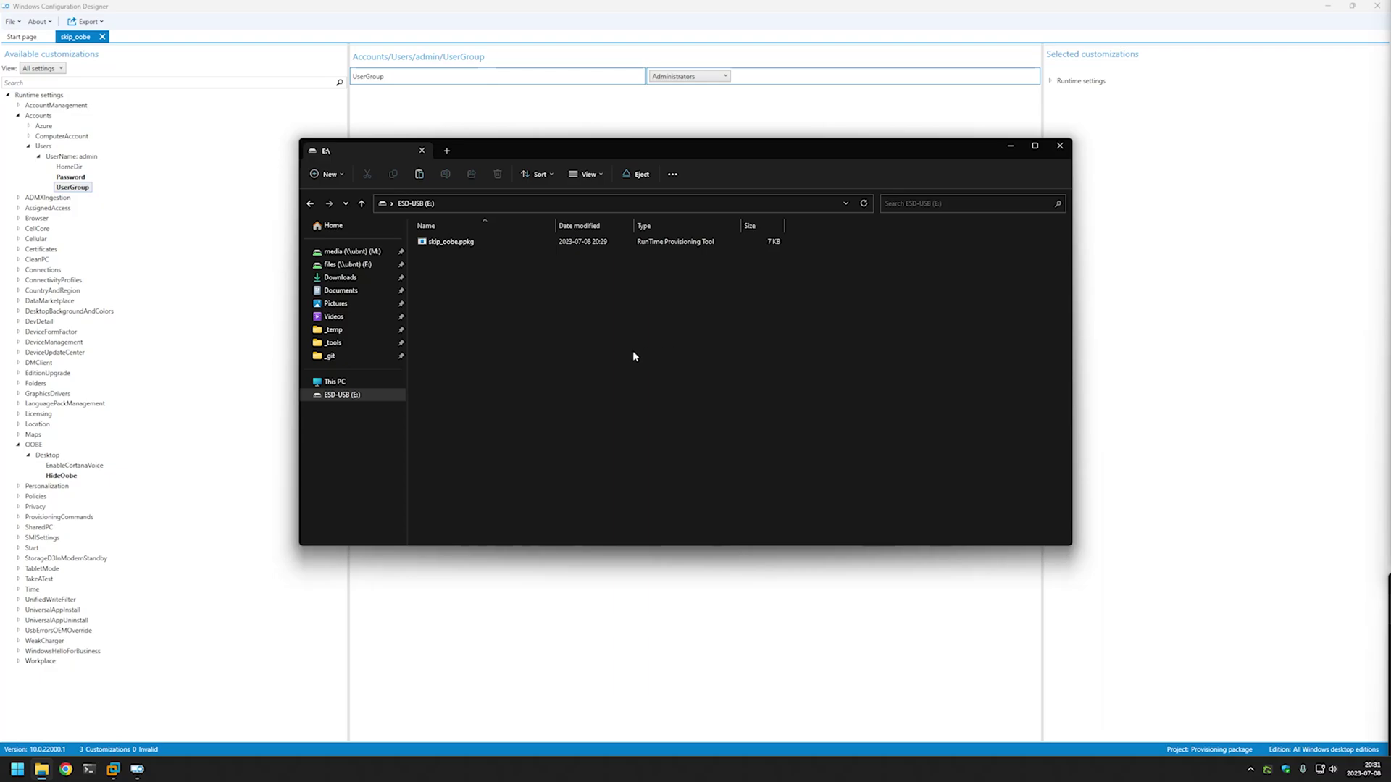
Bring VMware Workstation to the front showing the win10 VM at the region setup screen.
left_click(111, 772)
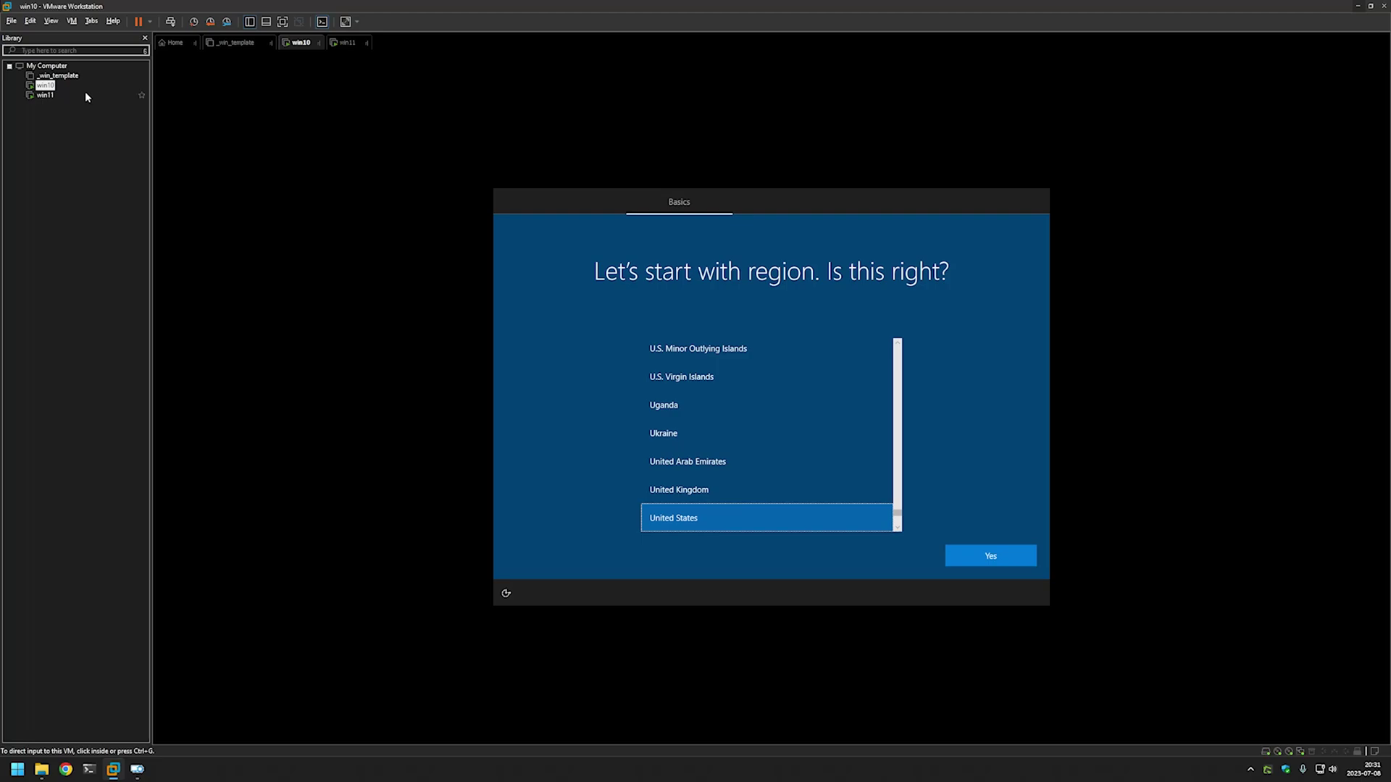
Connect the Silicon Motion Type-C USB stick to the win10 VM.
right_click(50, 86)
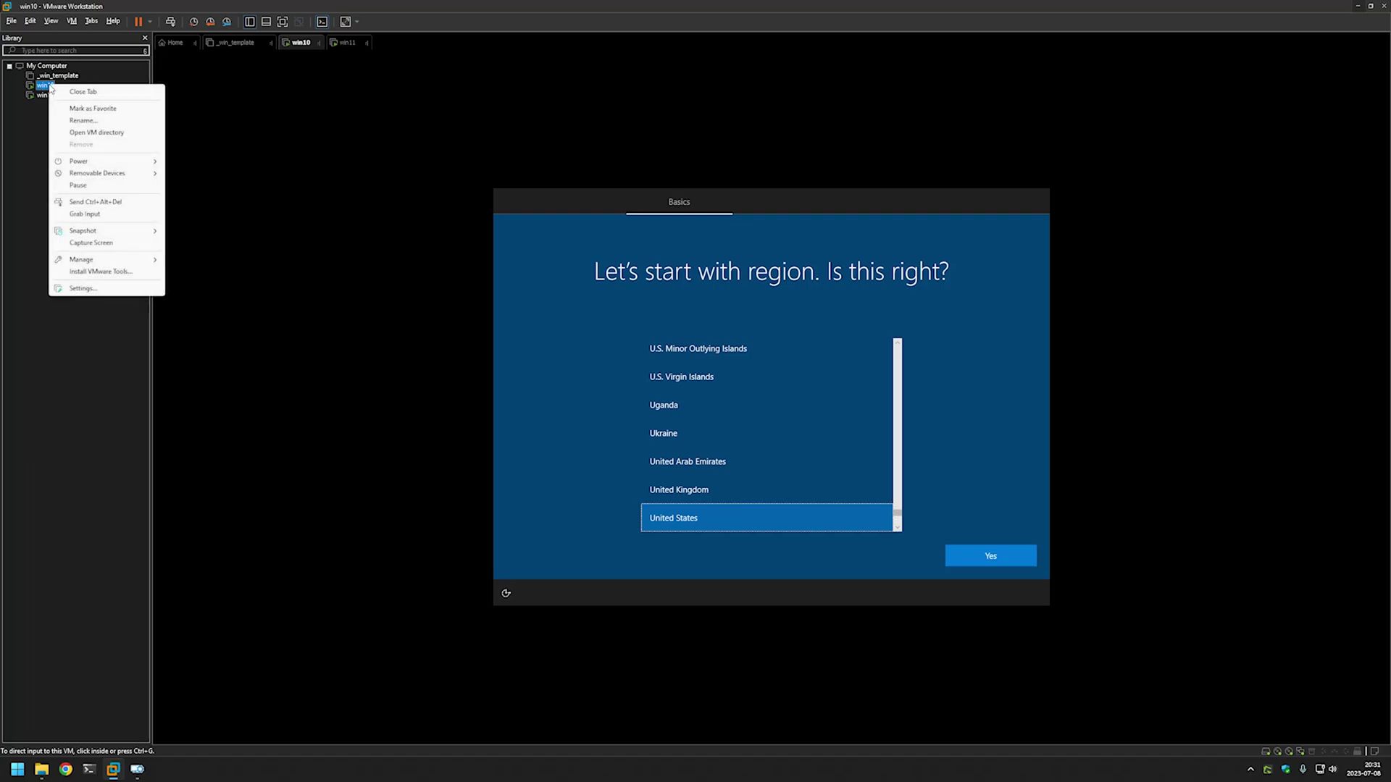
mouse_move(101, 175)
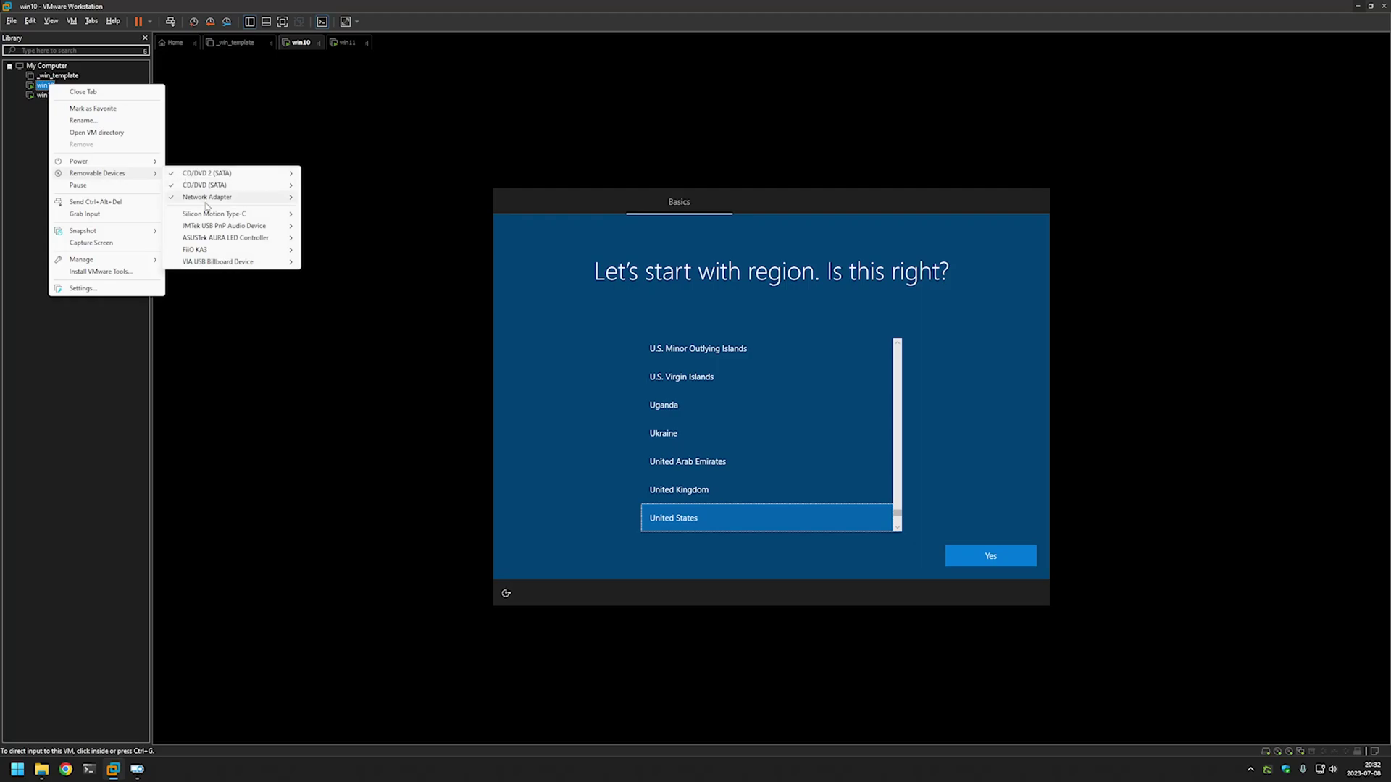
mouse_move(210, 214)
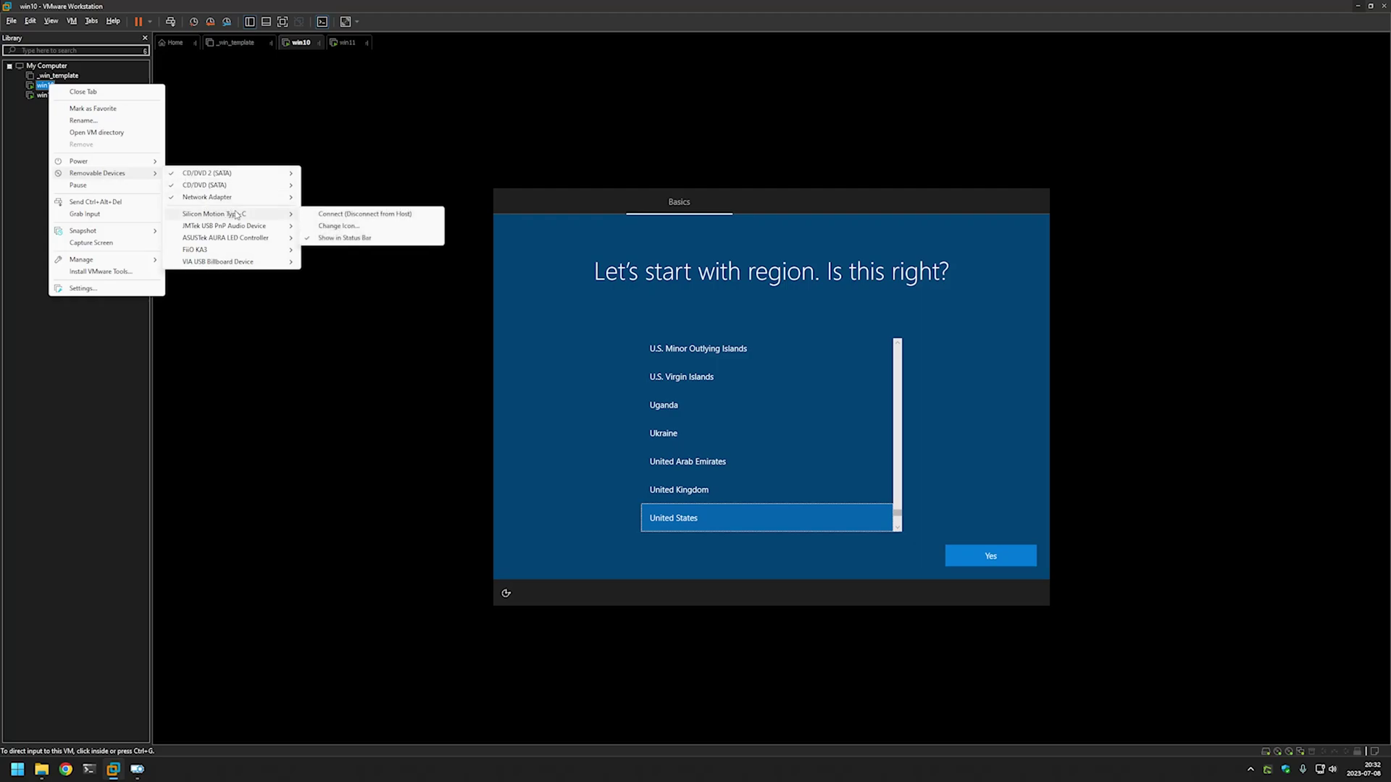
left_click(340, 214)
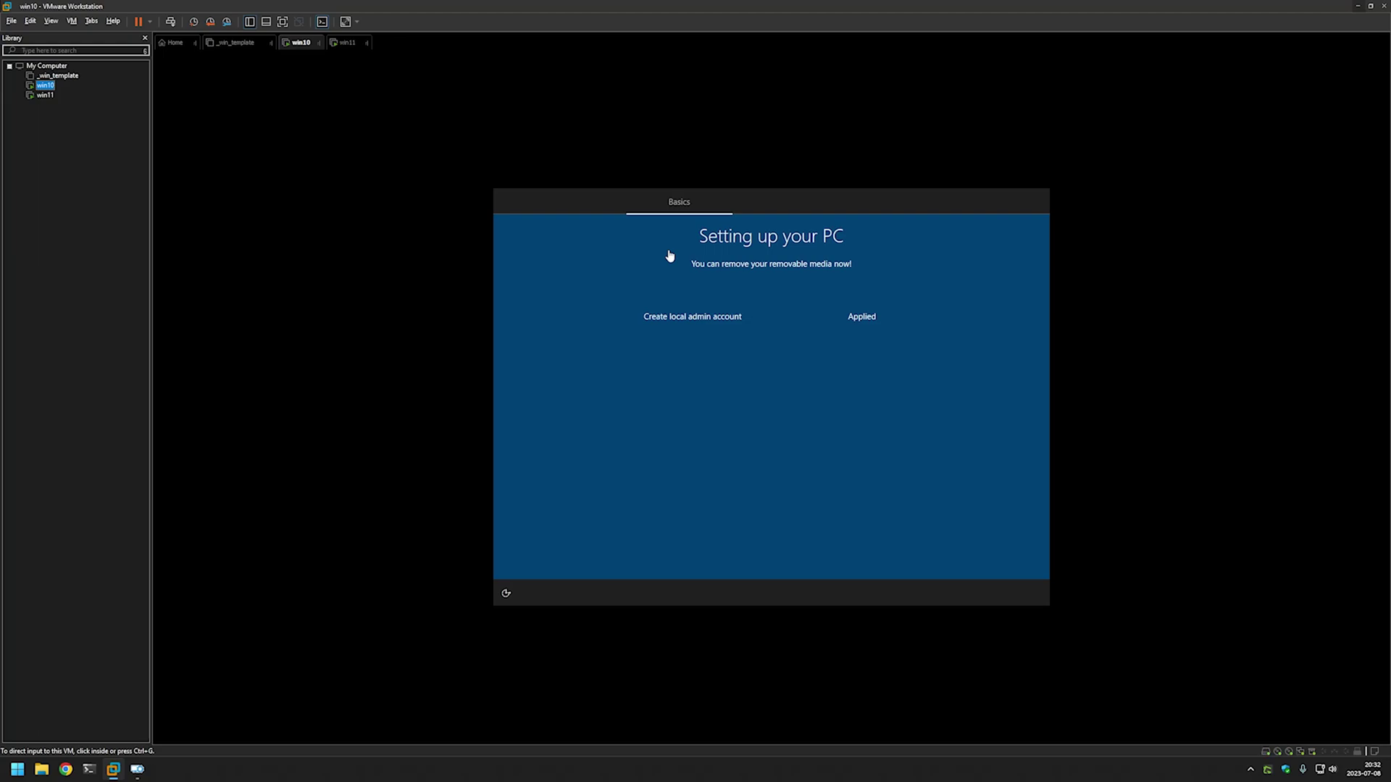
Disconnect the Silicon Motion Type-C USB stick from the win10 VM.
right_click(50, 85)
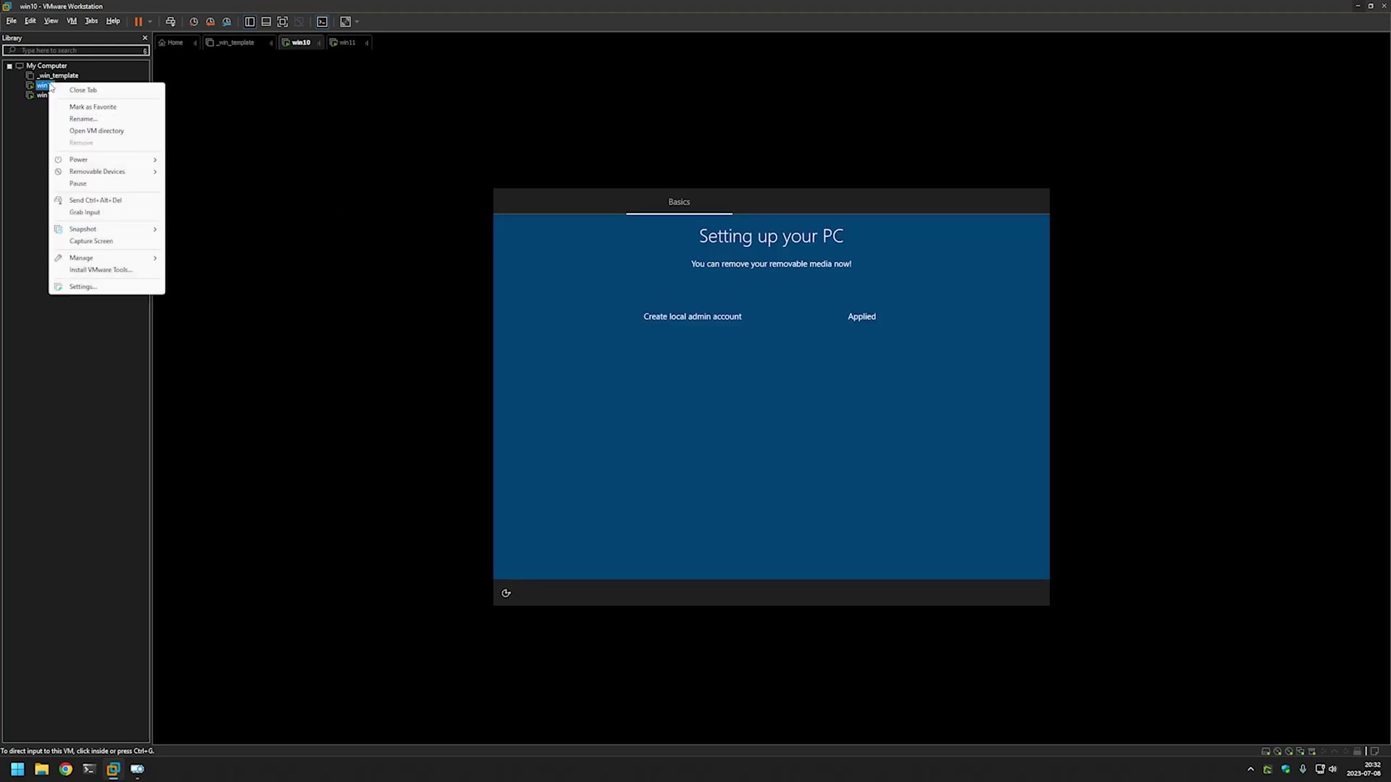
mouse_move(97, 172)
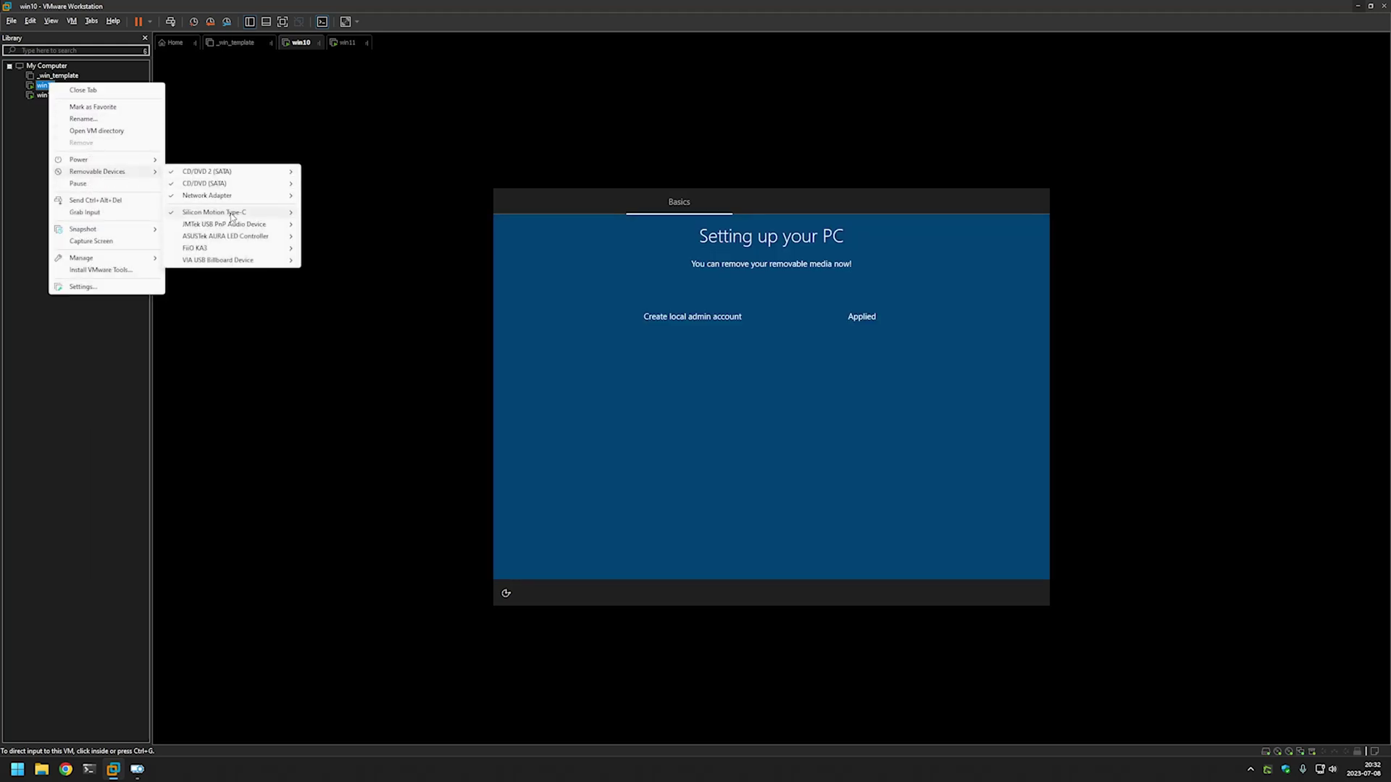
mouse_move(246, 213)
left_click(310, 213)
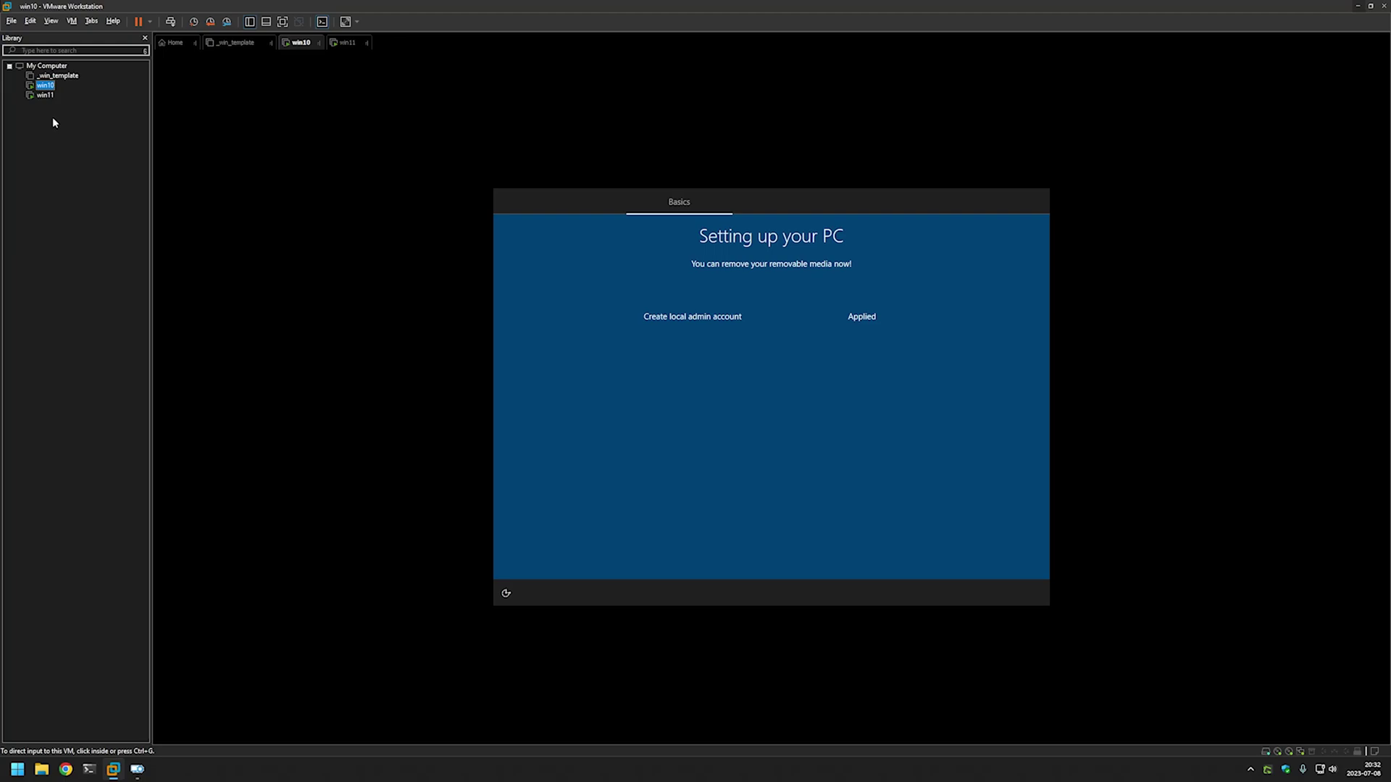
Connect the Silicon Motion Type-C USB stick to the win11 VM, then return to win10.
left_click(45, 95)
right_click(45, 95)
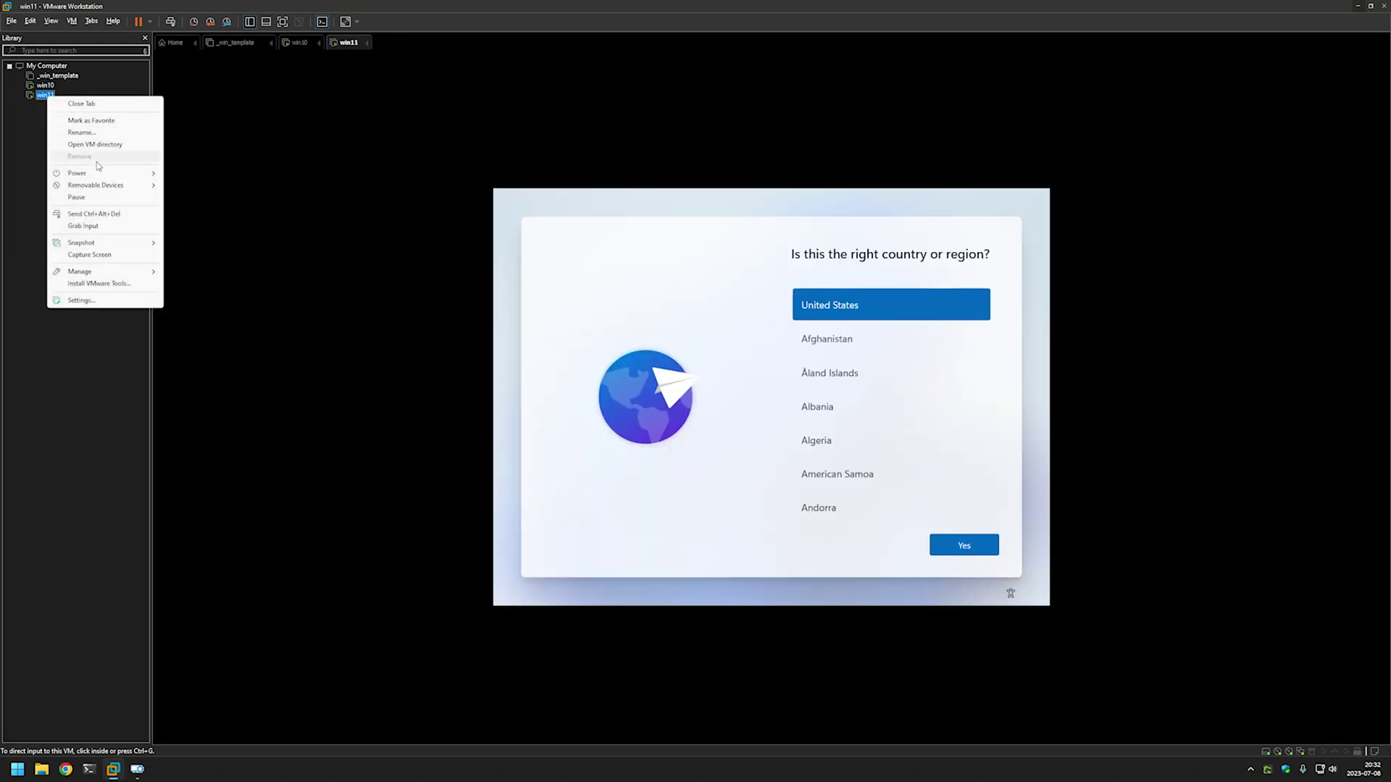
mouse_move(107, 186)
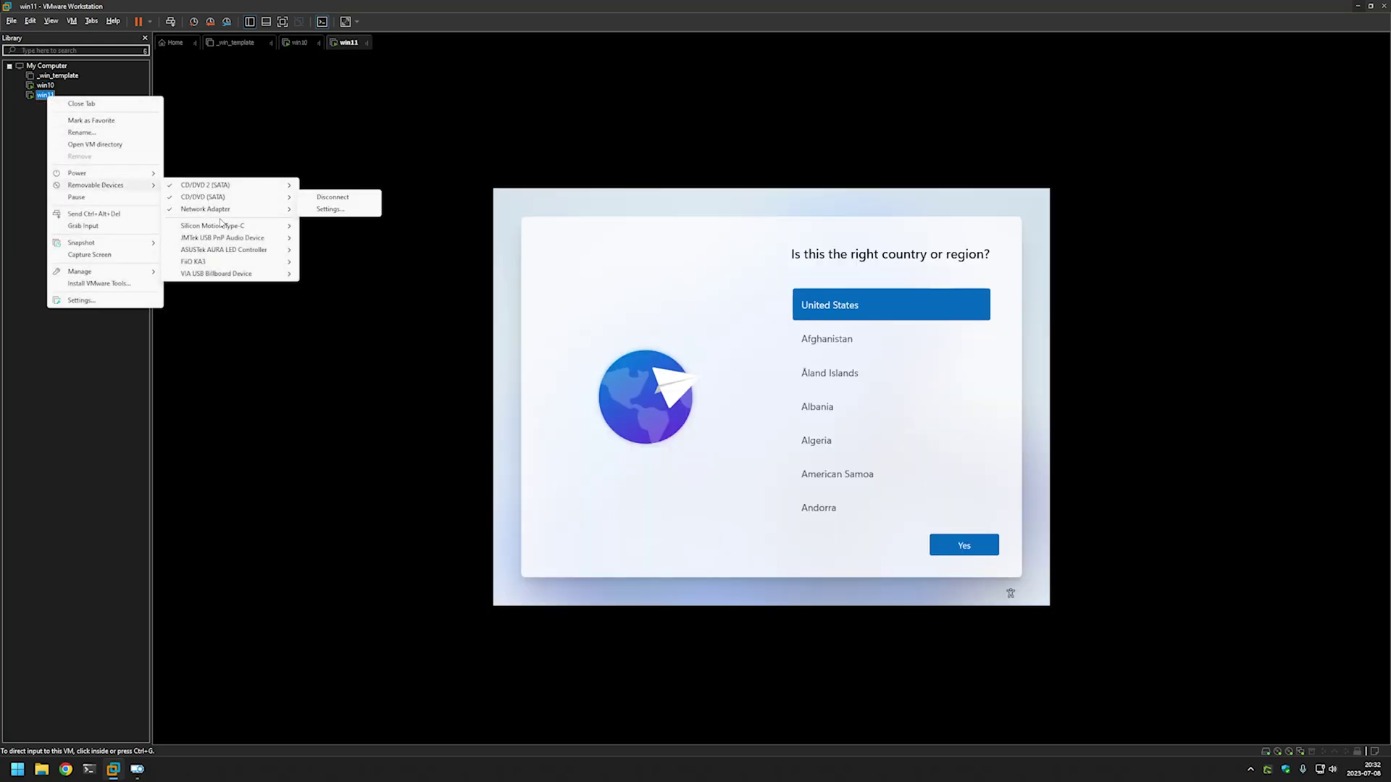
mouse_move(224, 226)
left_click(326, 225)
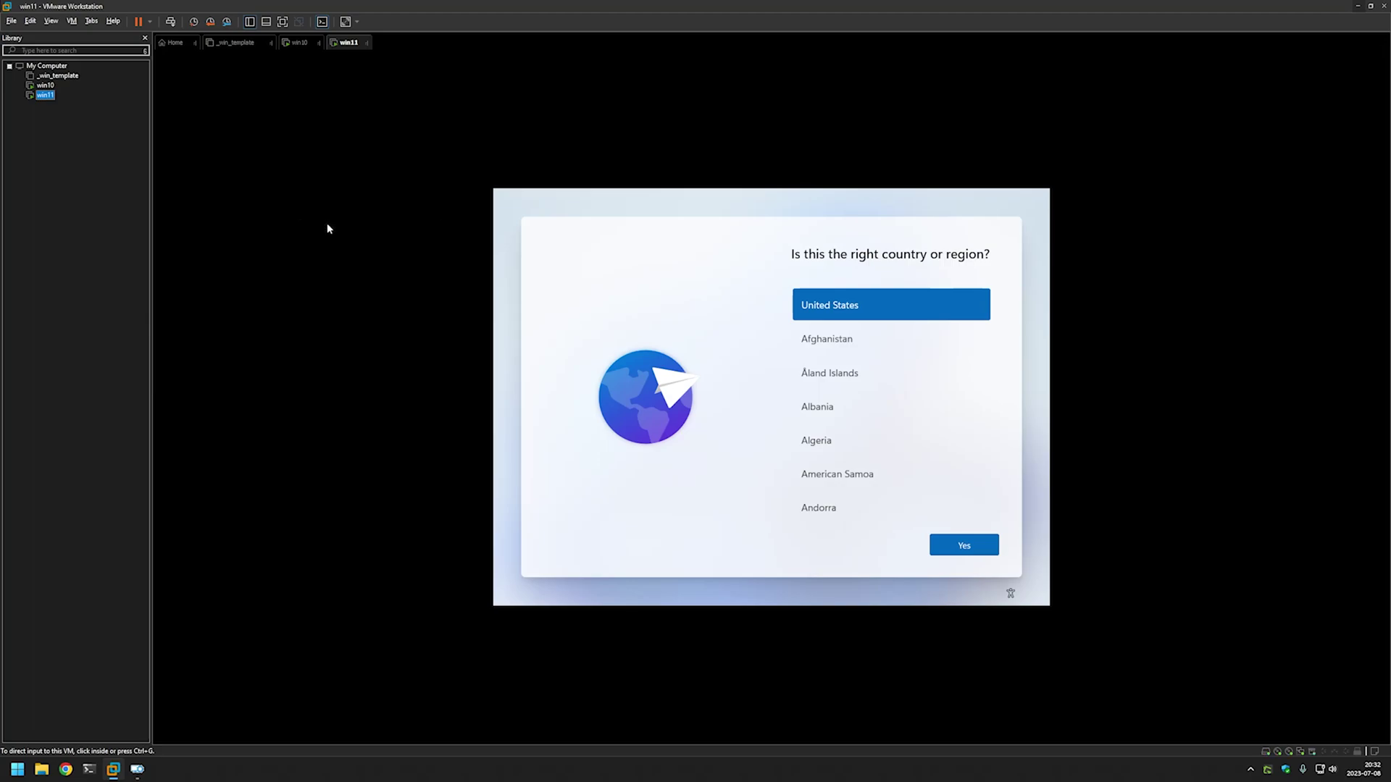
left_click(50, 87)
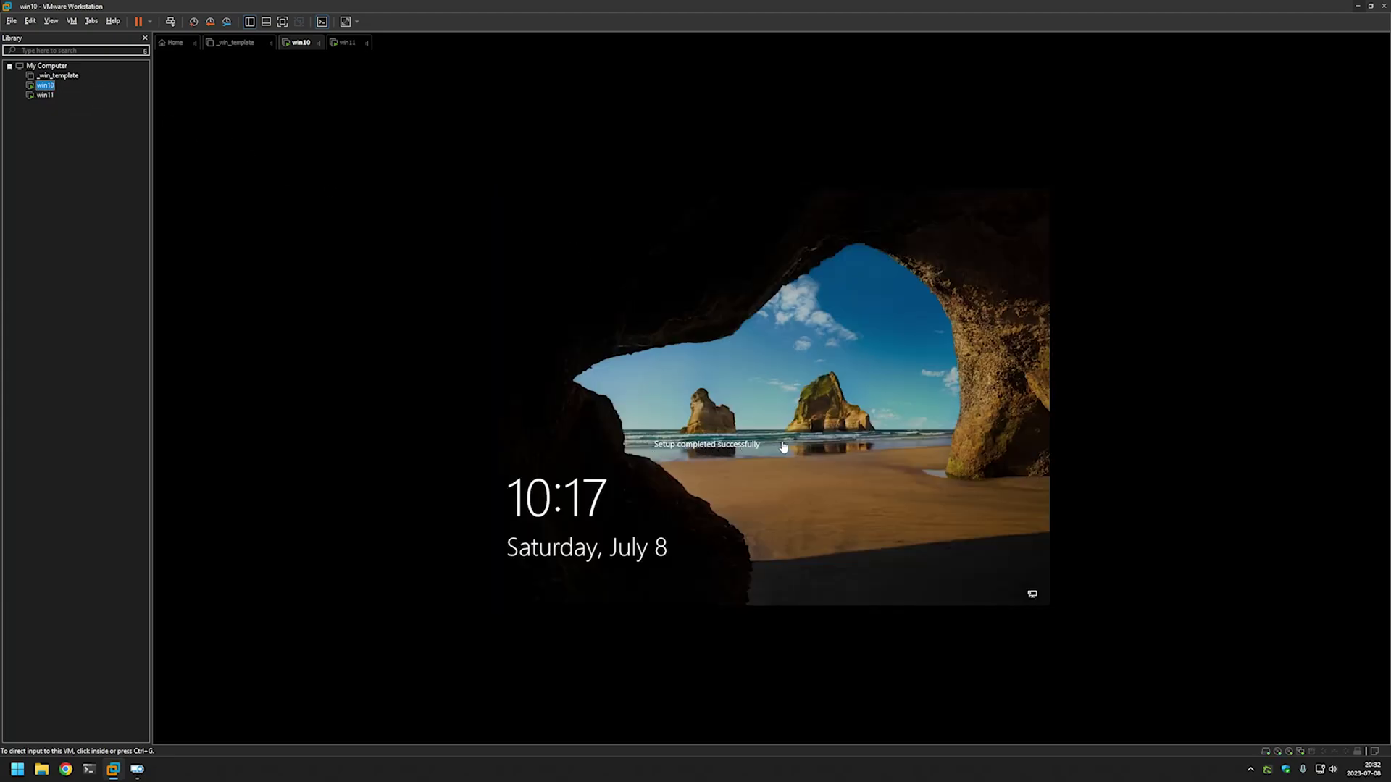
Sign in to the win10 VM as admin with its password, then release input to the host.
left_click(825, 423)
left_click(824, 417)
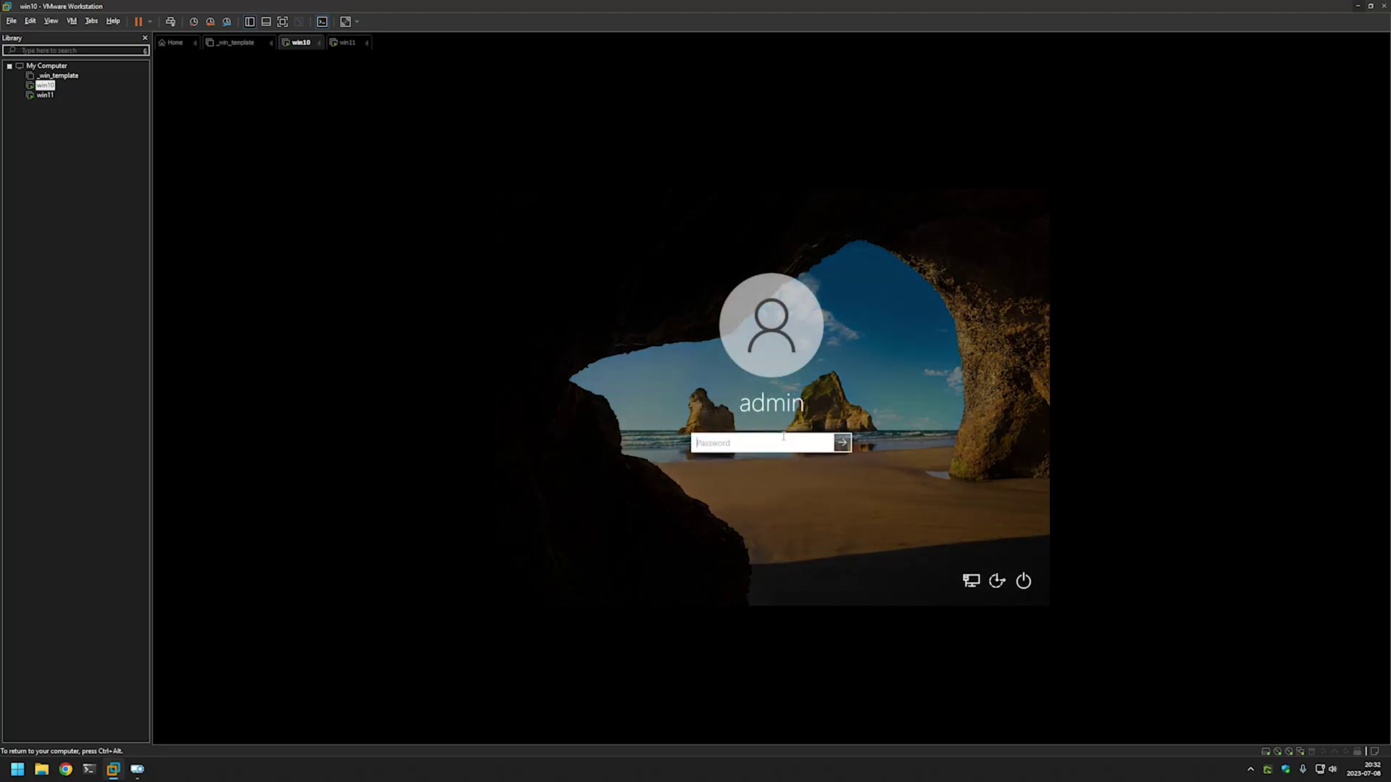
type("•••••••••••")
left_click(826, 443)
left_click(851, 442)
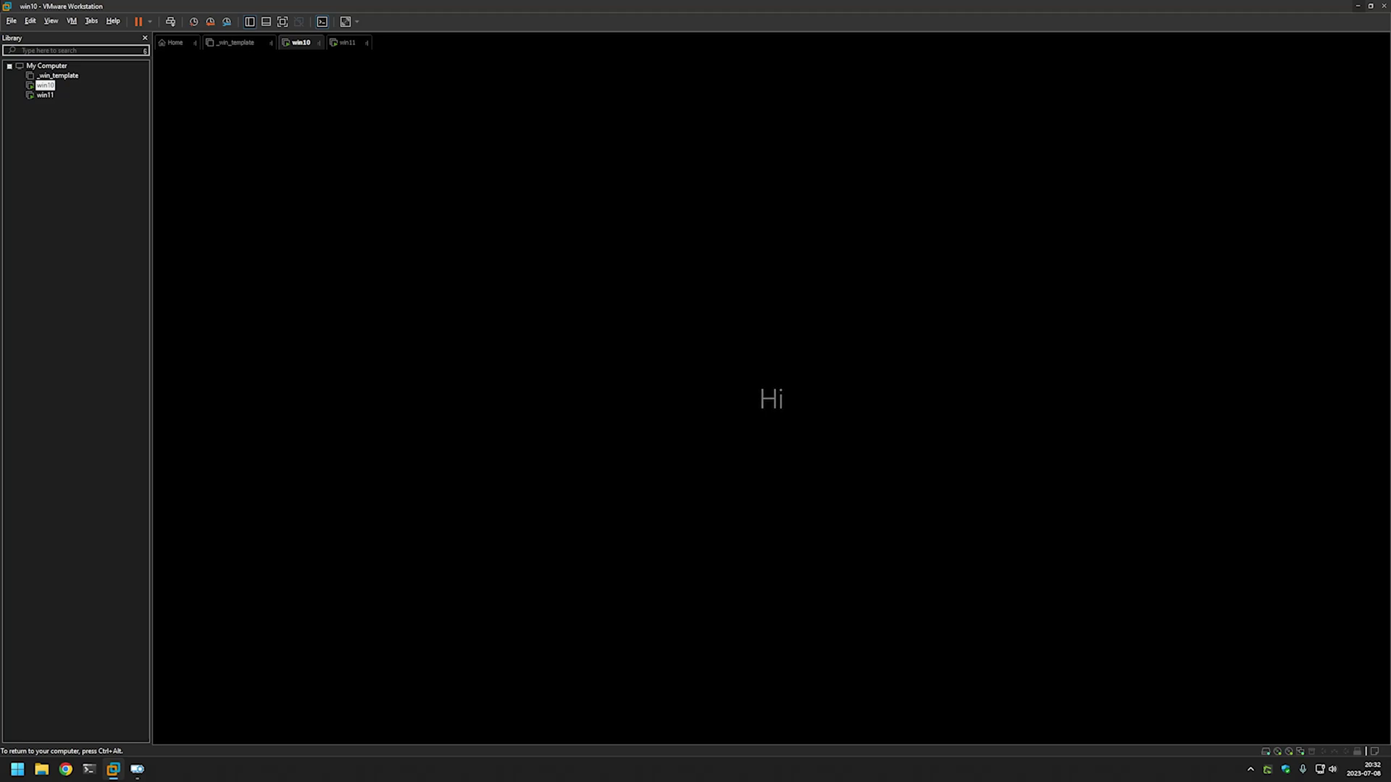
key("ctrl+alt")
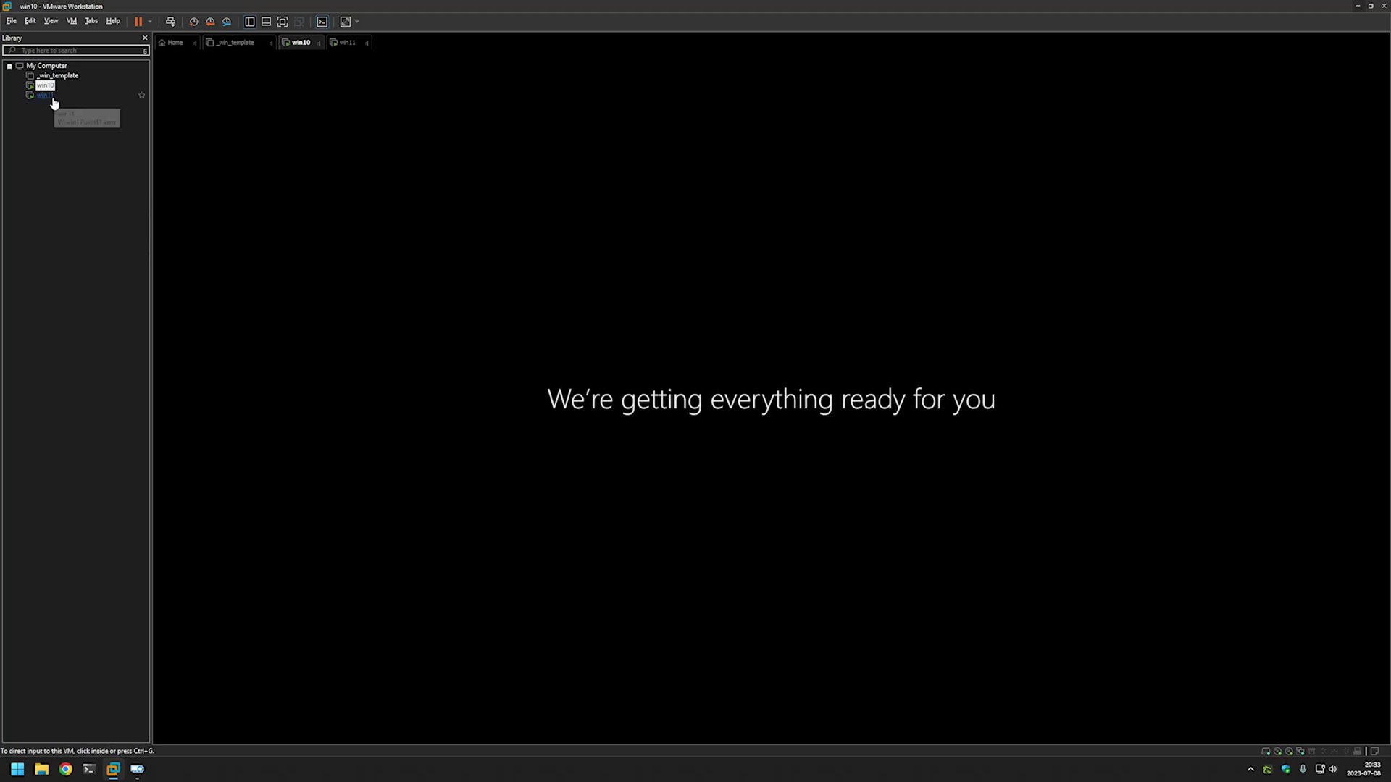
Unlock the win11 VM and sign in as the local admin with the admin password.
left_click(45, 95)
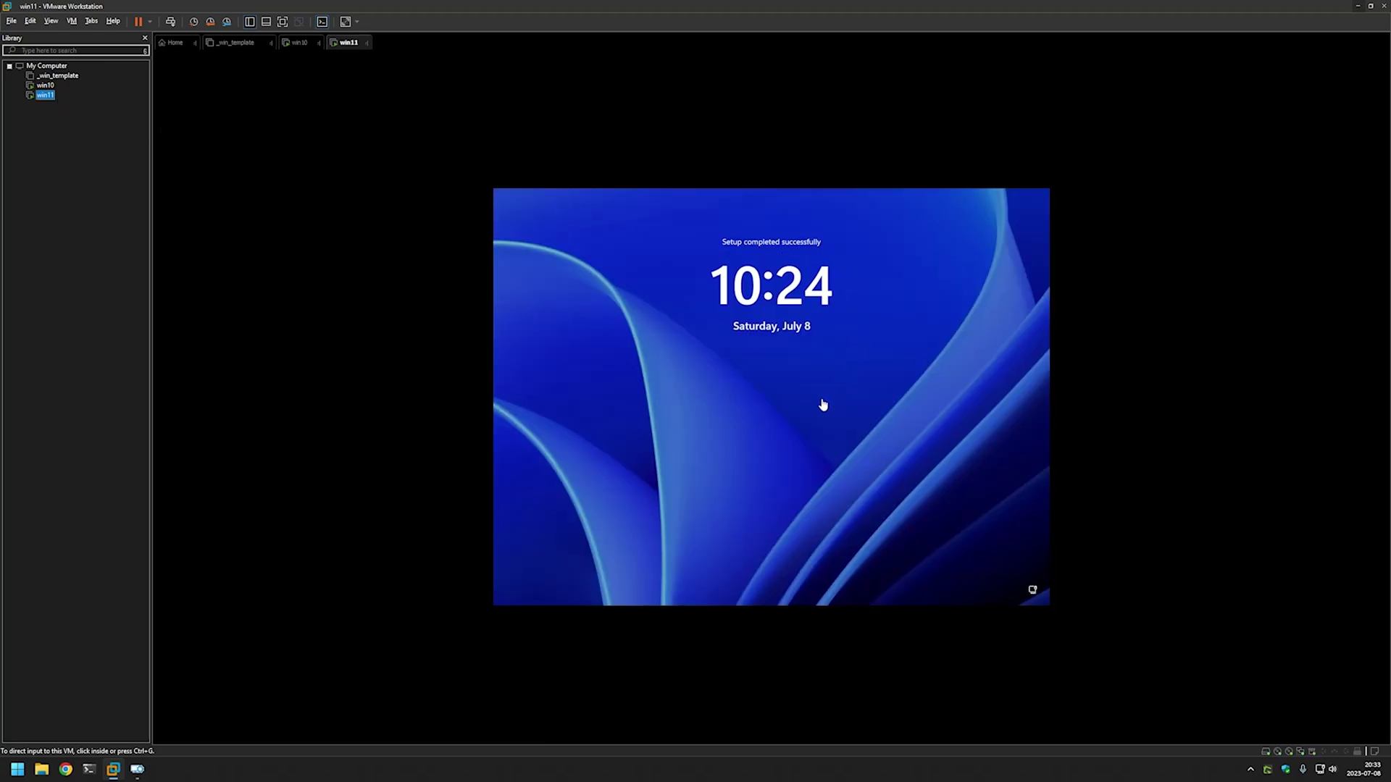
left_click(768, 412)
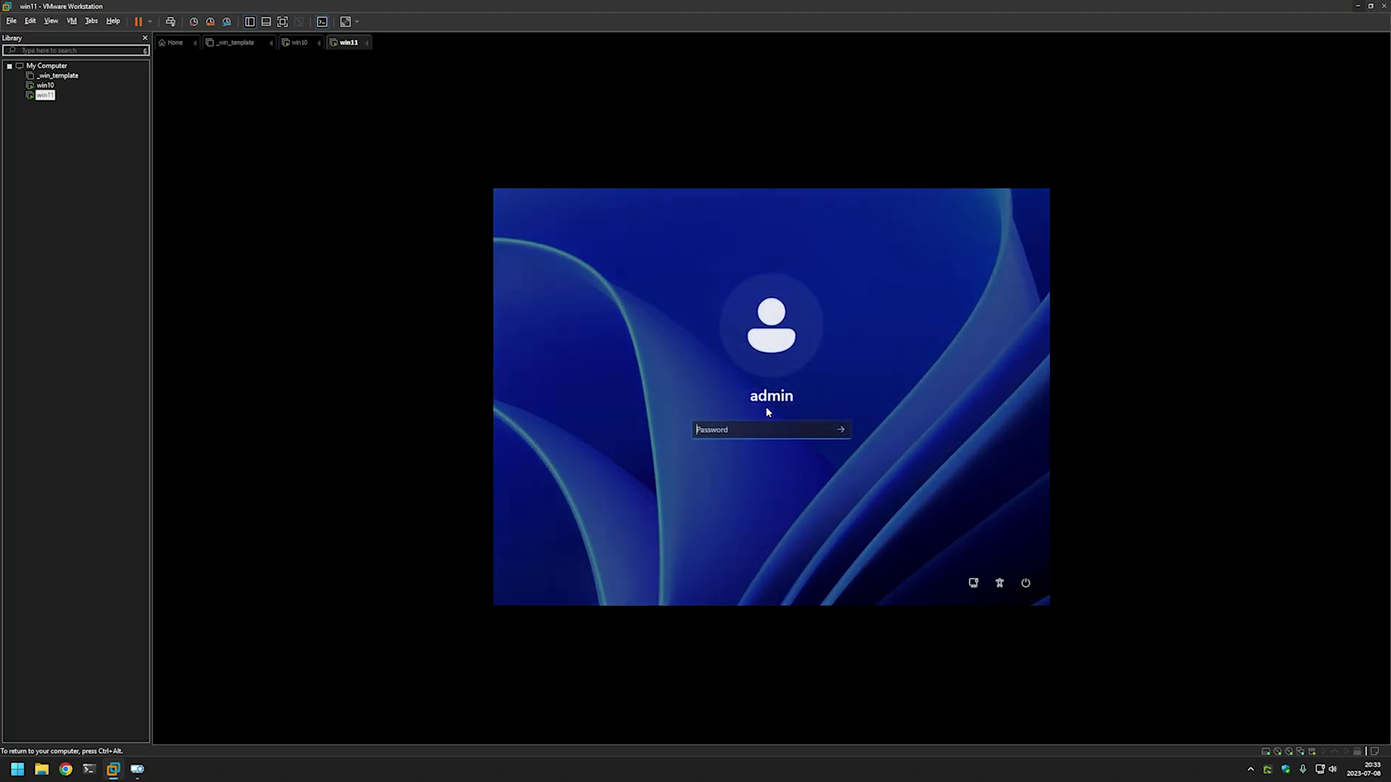
type("**********")
left_click(842, 430)
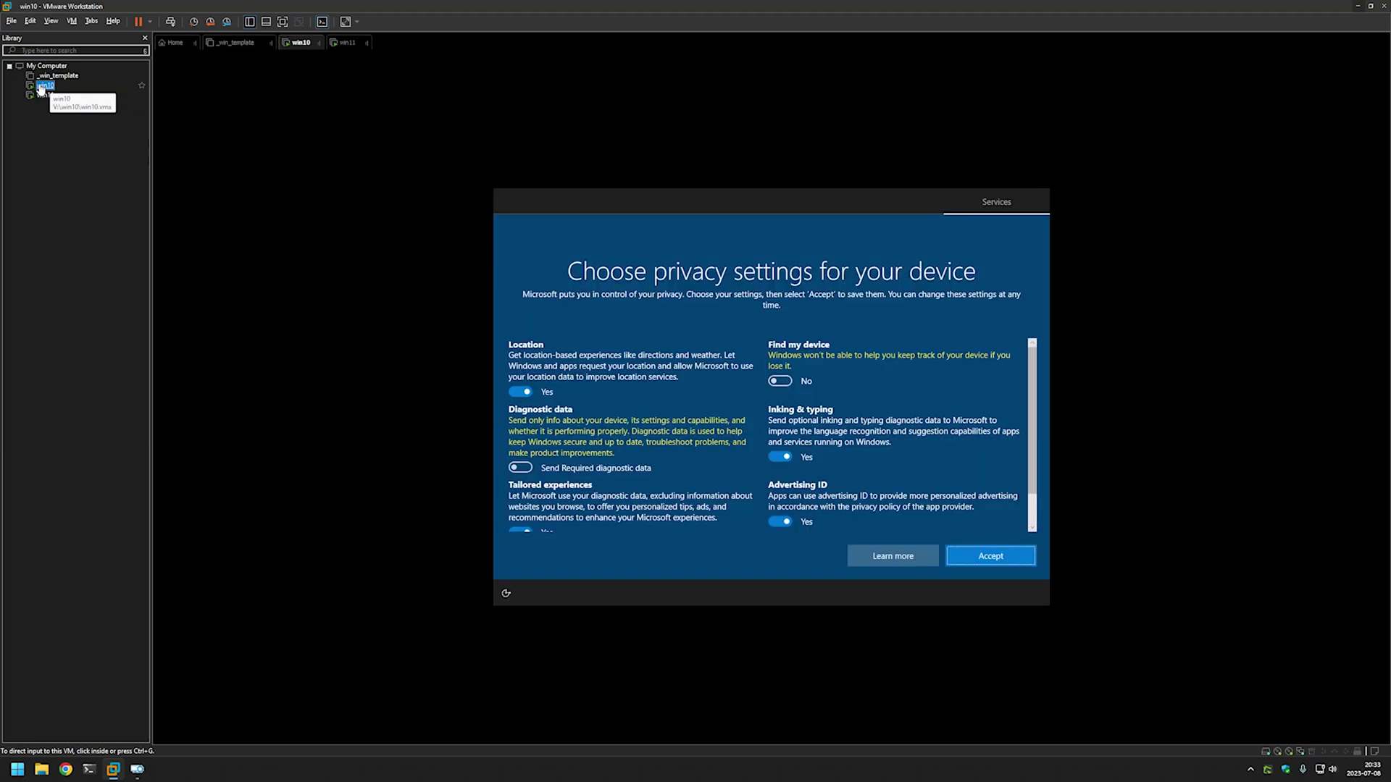
Set Location, Inking & typing, Tailored experiences and Advertising ID to No on Windows 10.
left_click(636, 275)
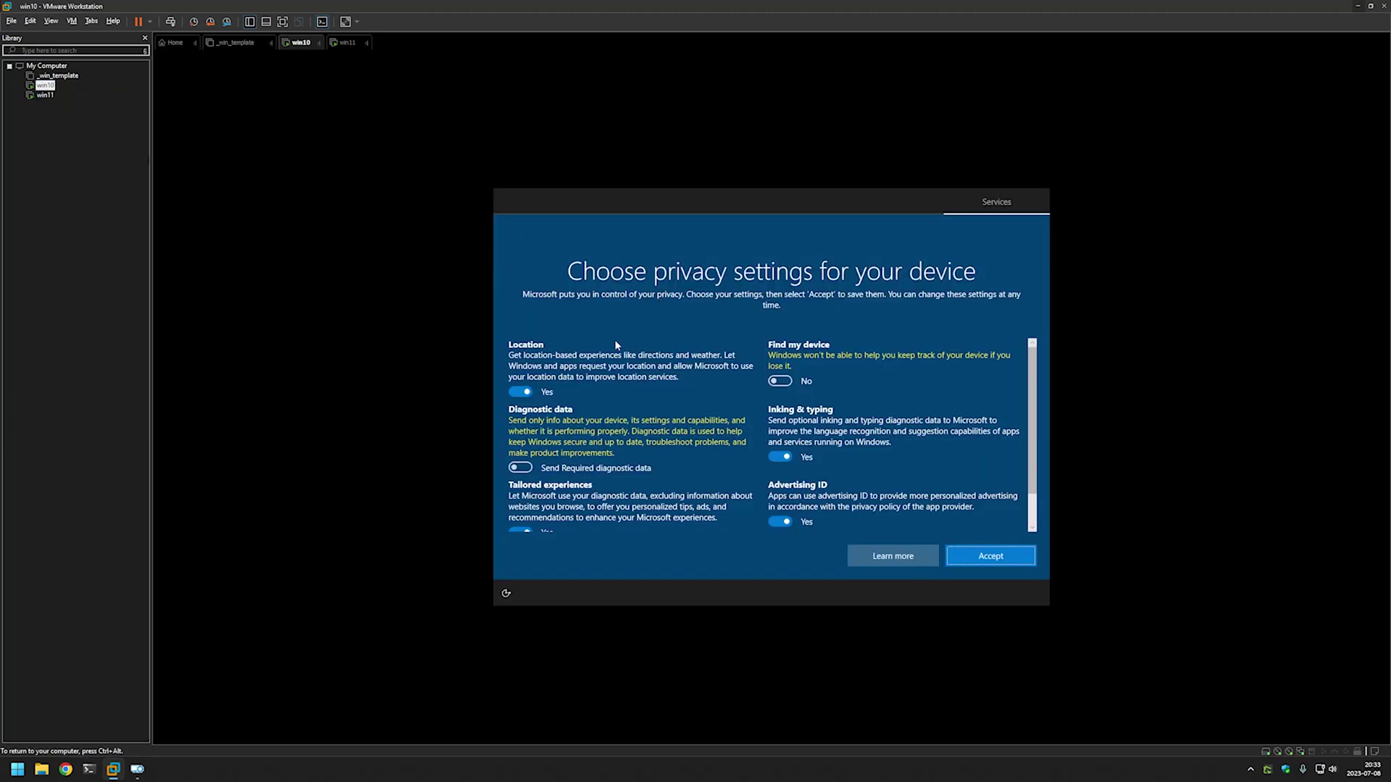
left_click(519, 392)
left_click(780, 446)
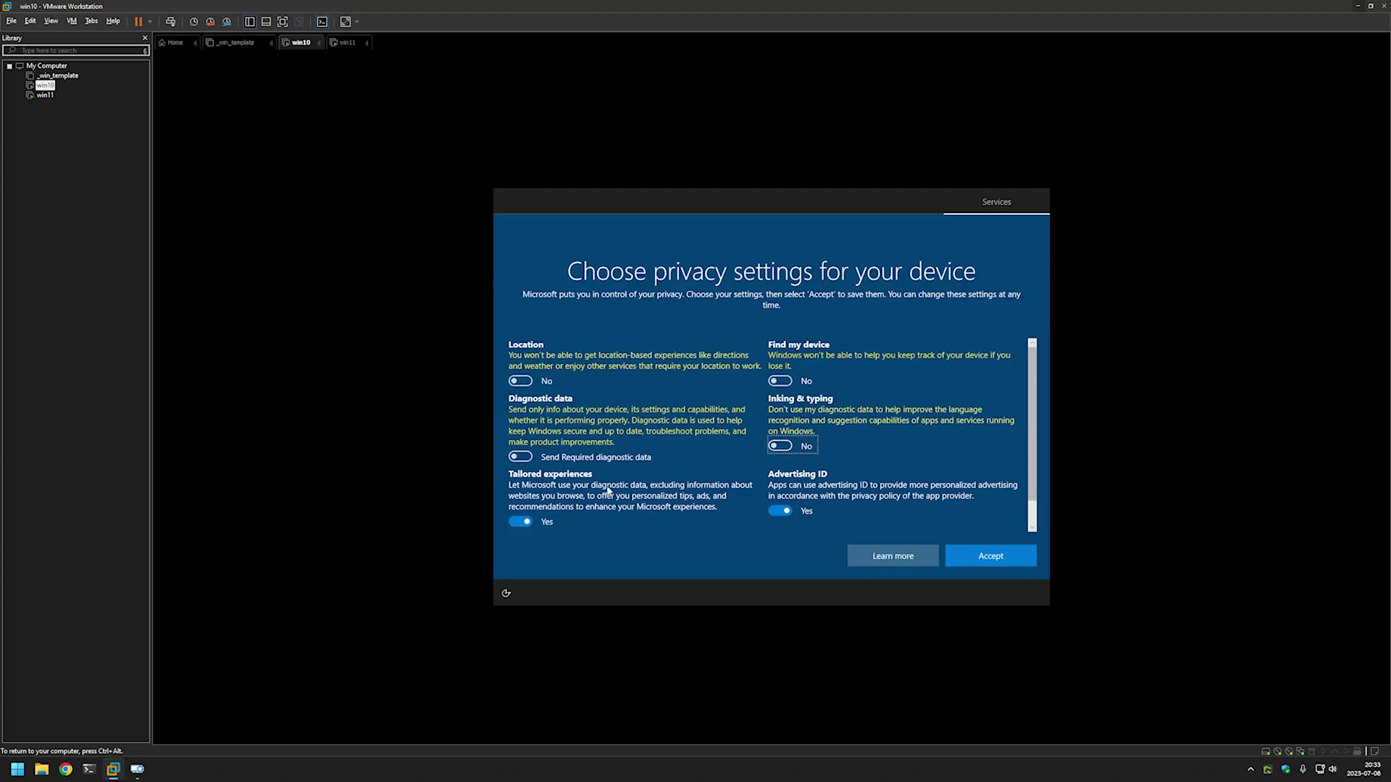
left_click(520, 511)
left_click(782, 511)
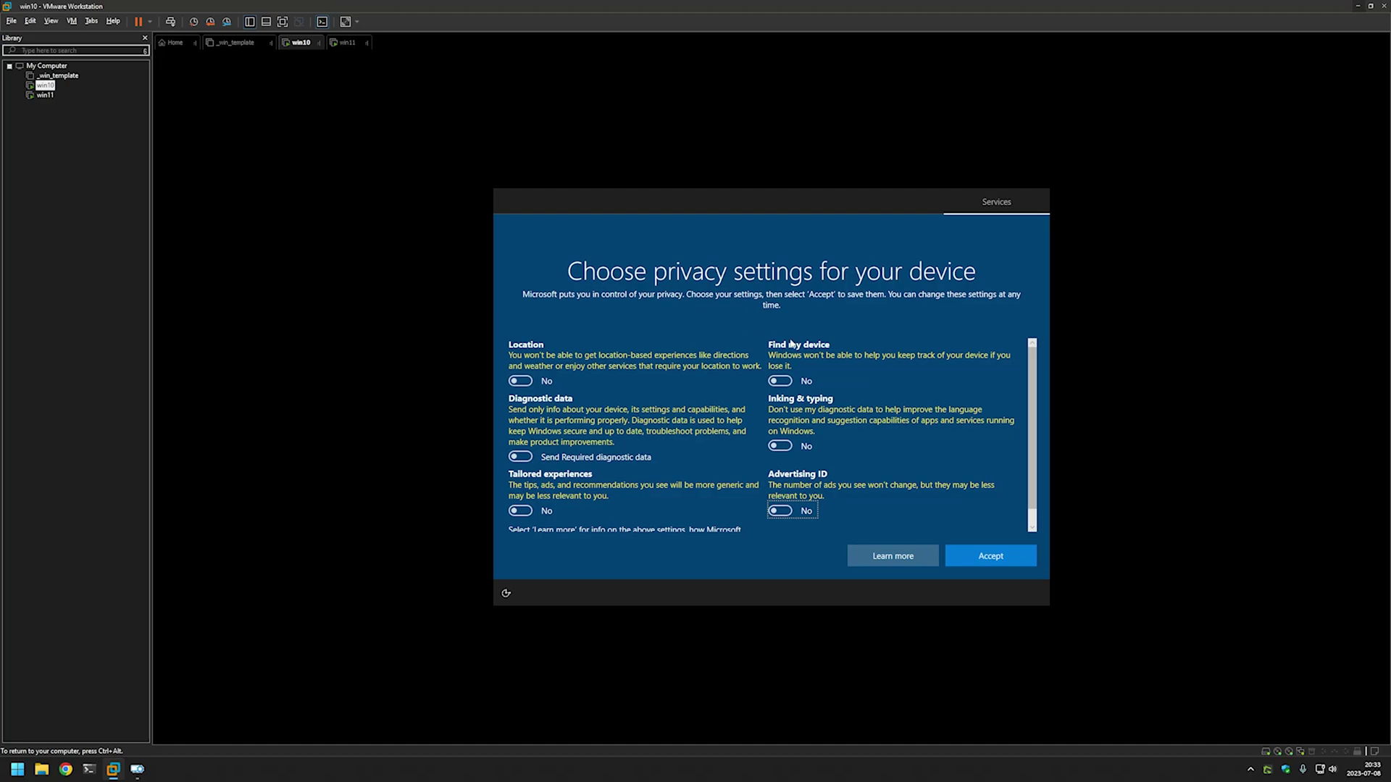
Accept the Windows 10 privacy settings and dismiss the network discovery prompt.
scroll(967, 485, "down", 1)
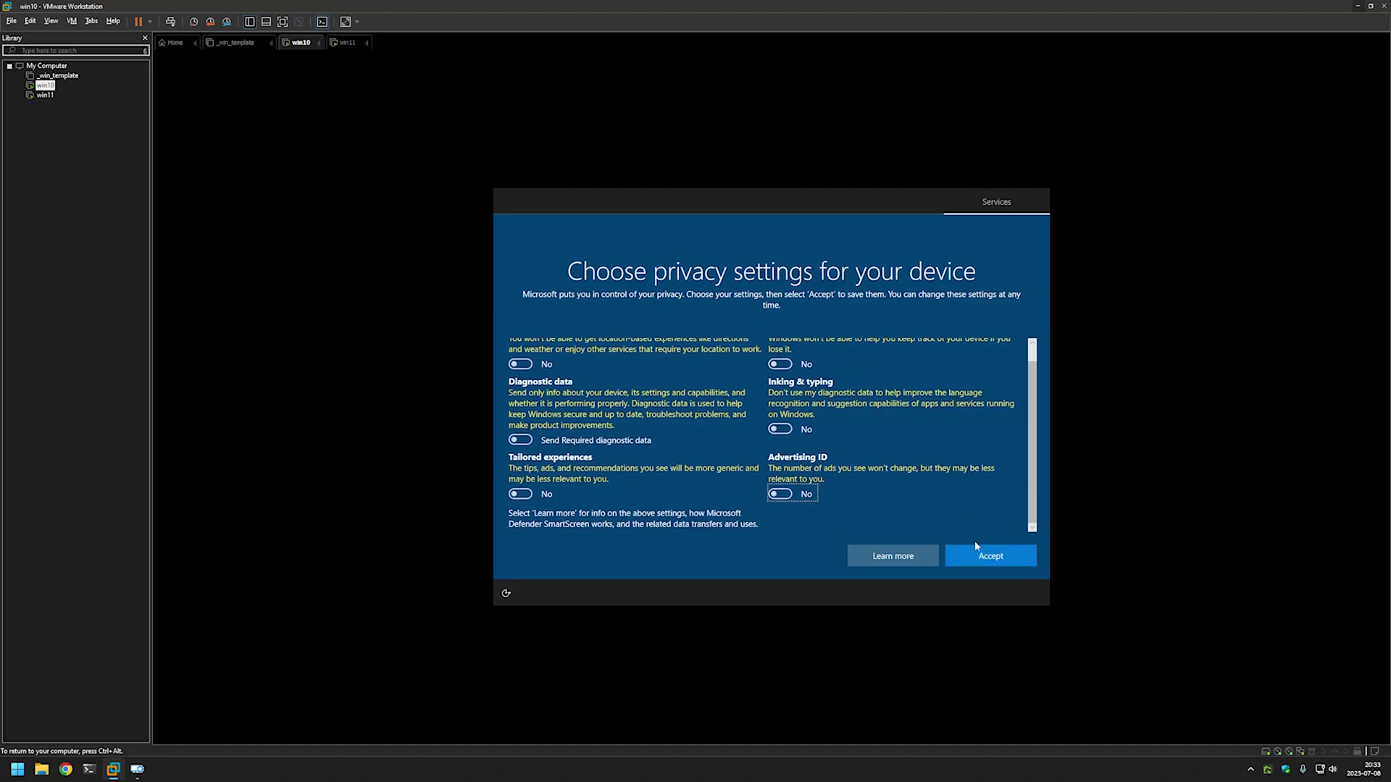
left_click(989, 555)
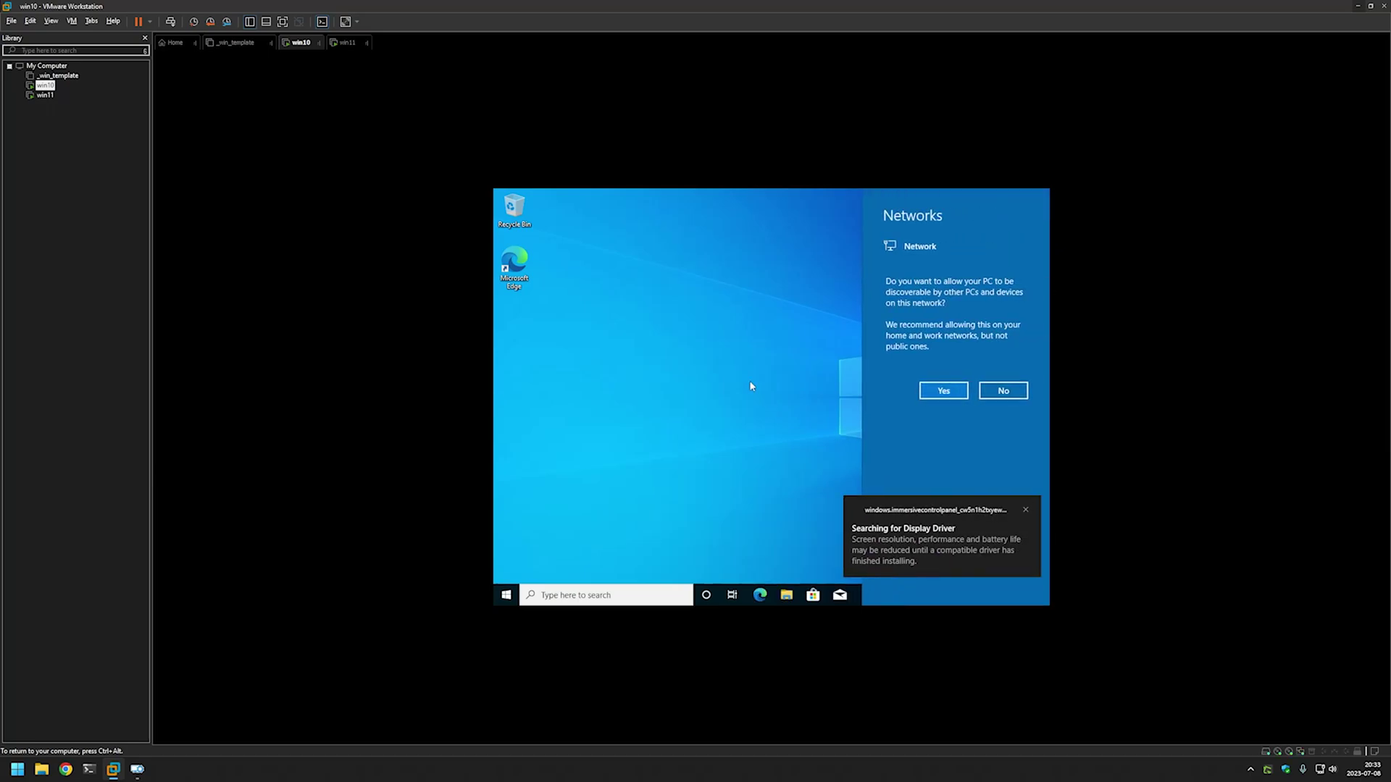
left_click(722, 339)
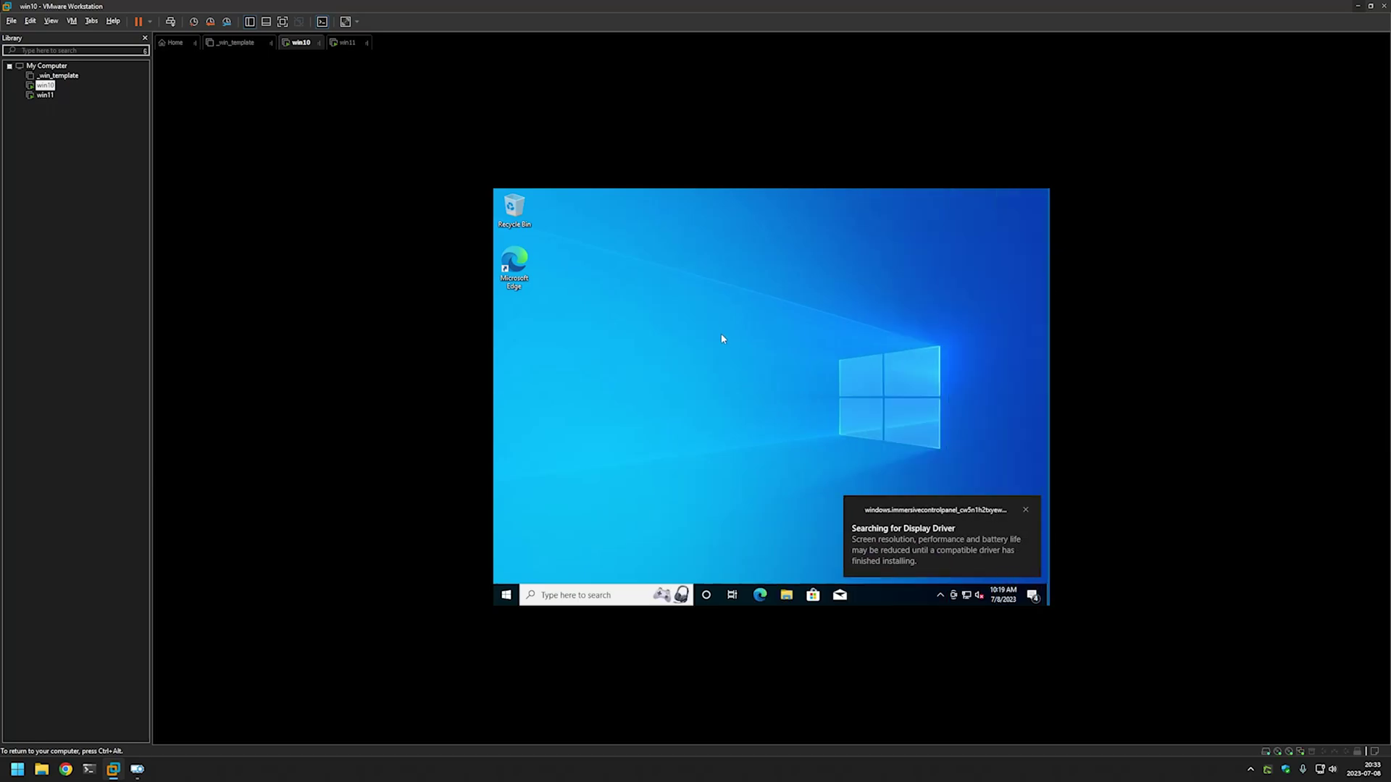
On the win11 VM, set Location, Inking & typing, Tailored experiences and Advertising ID to No.
left_click(46, 95)
left_click(660, 291)
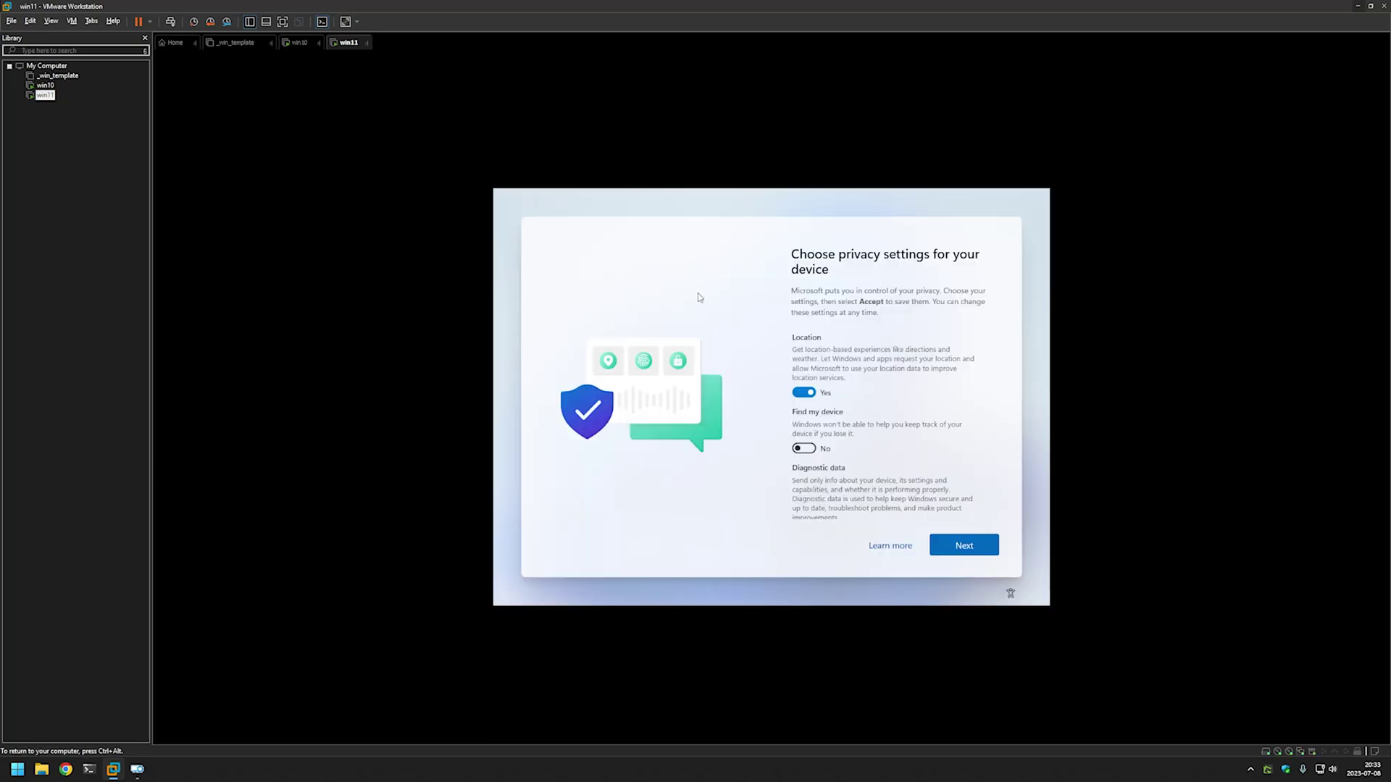
left_click(804, 392)
scroll(795, 369, "down", 6)
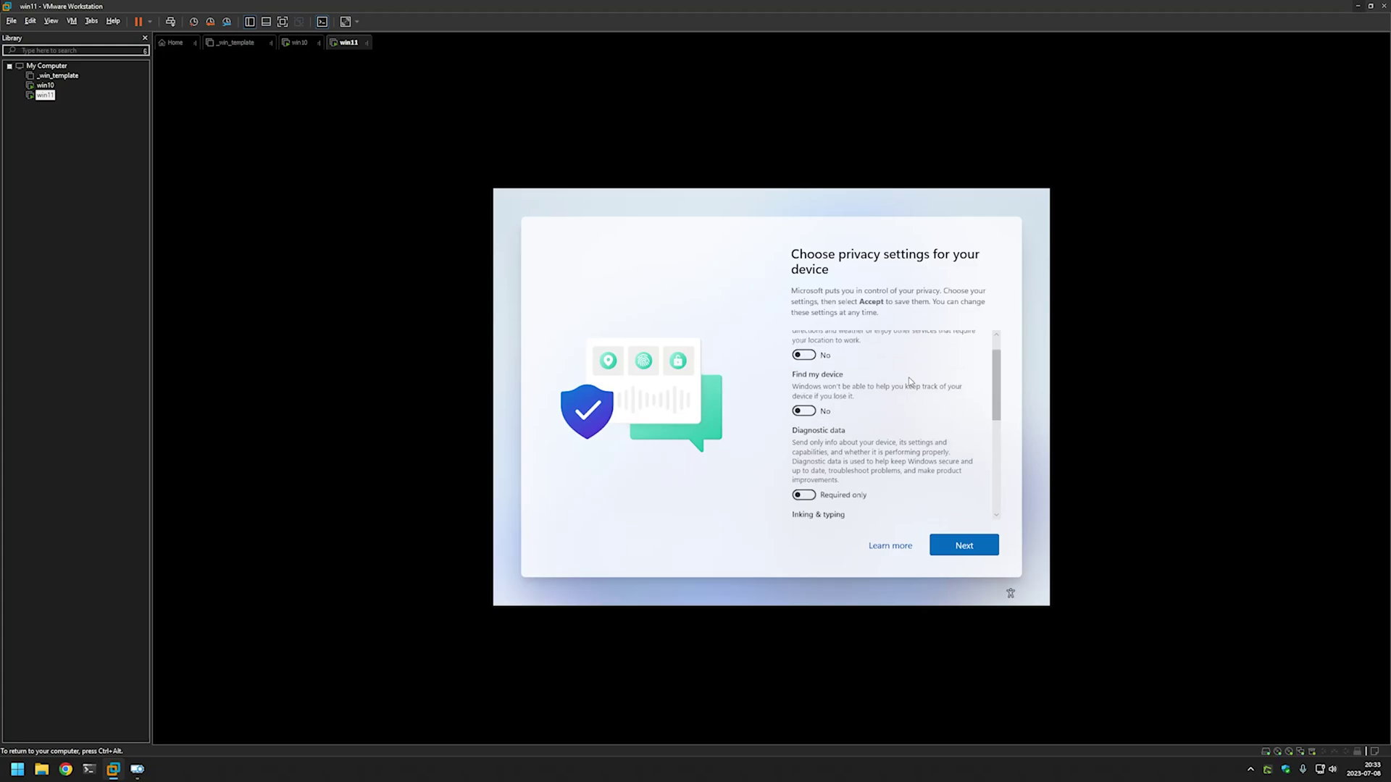
left_click(804, 334)
left_click(803, 409)
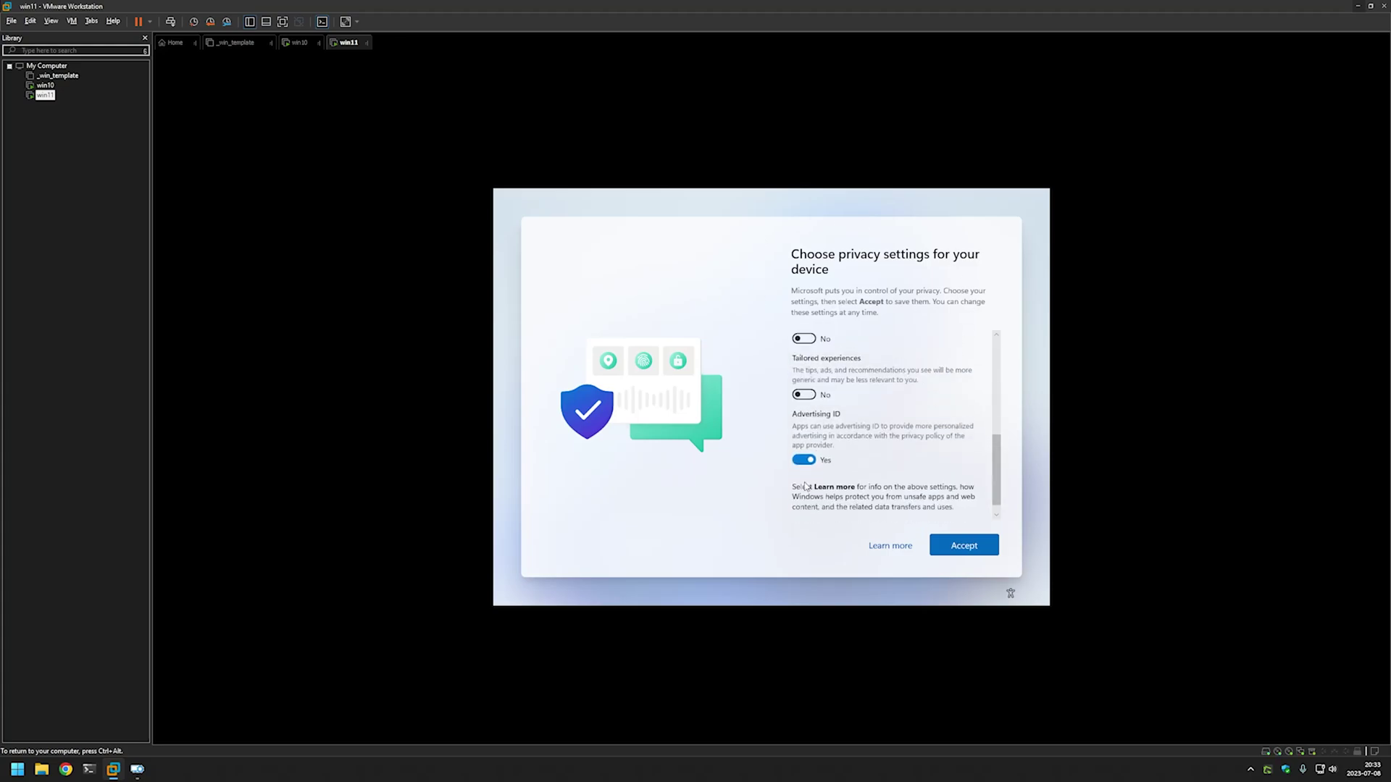
left_click(803, 474)
Accept the Windows 11 privacy settings and close the Start menu on the desktop.
left_click(965, 544)
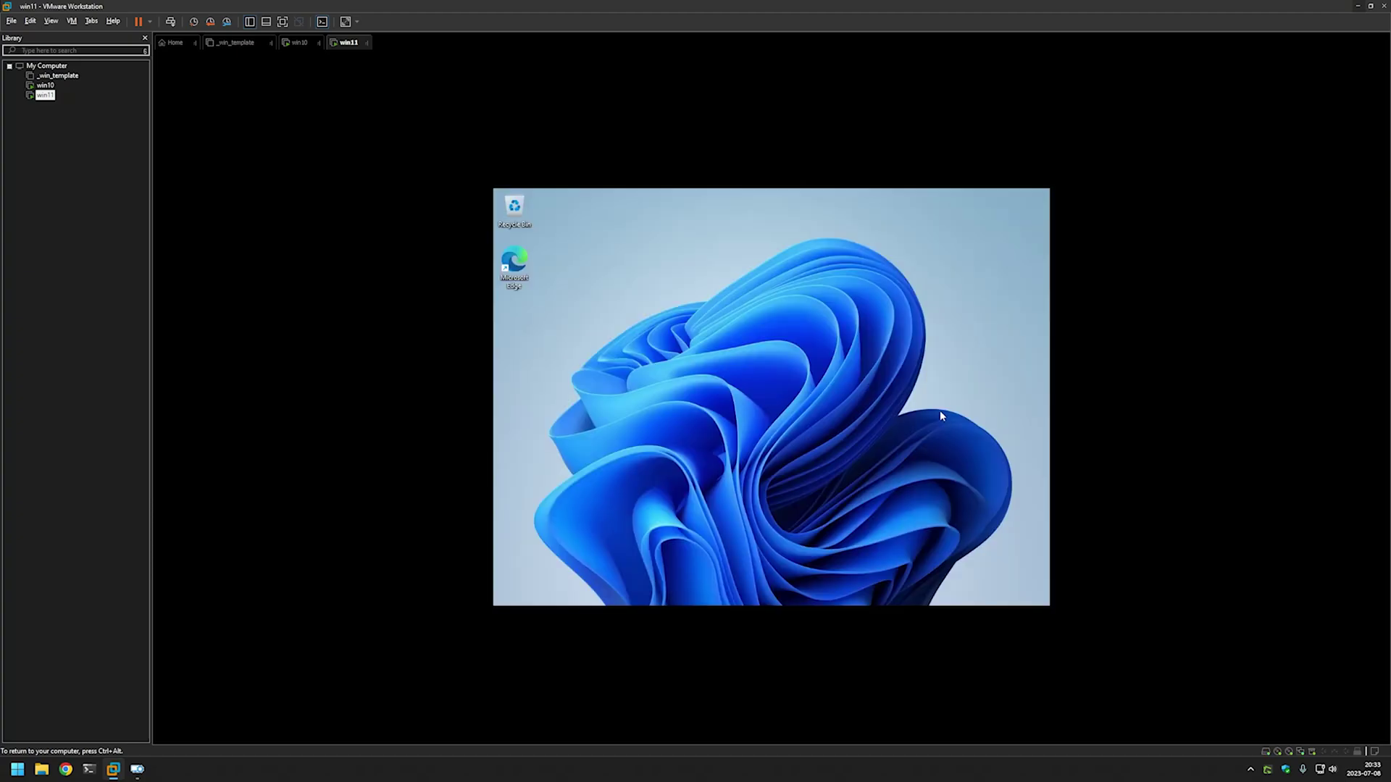
key("super")
left_click(1001, 399)
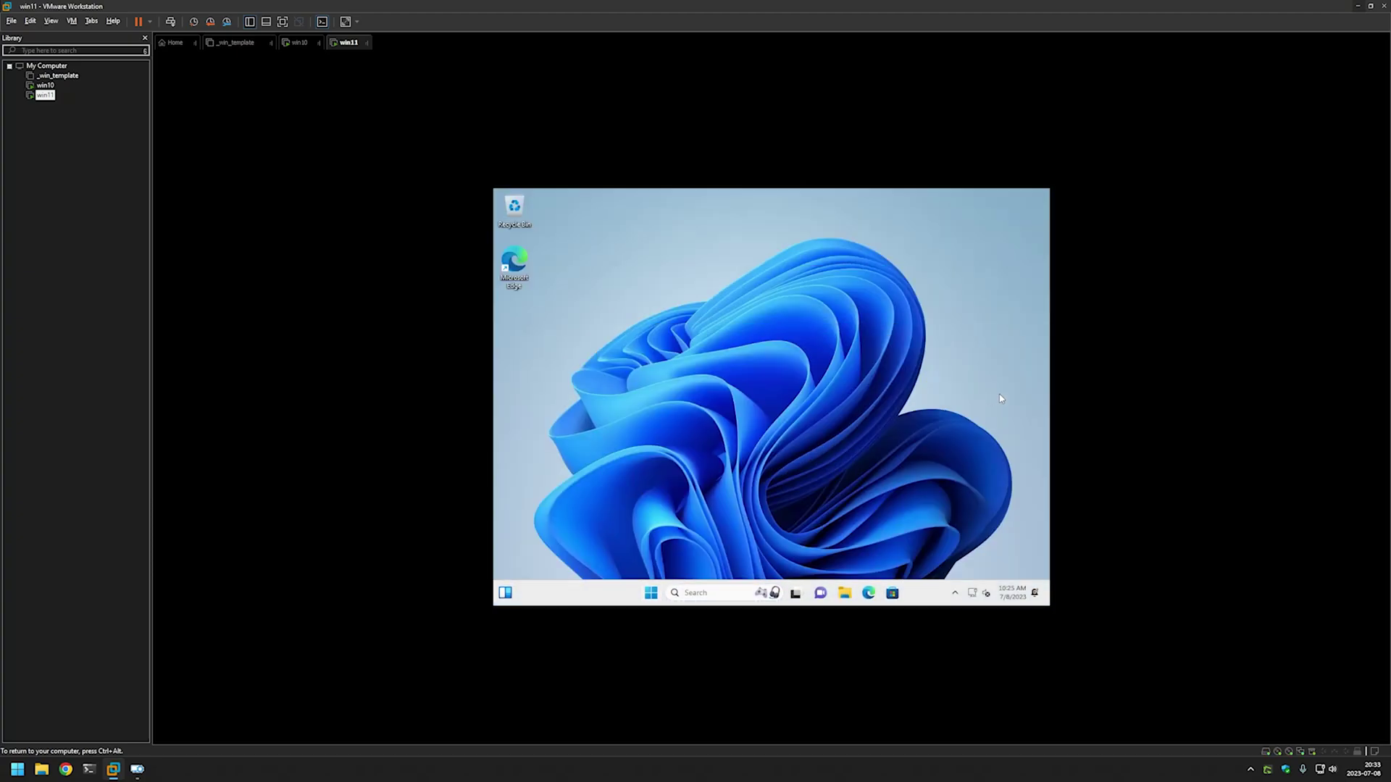
Alternate between the win10 and win11 desktops, finishing inside the win10 VM.
left_click(47, 86)
left_click(48, 94)
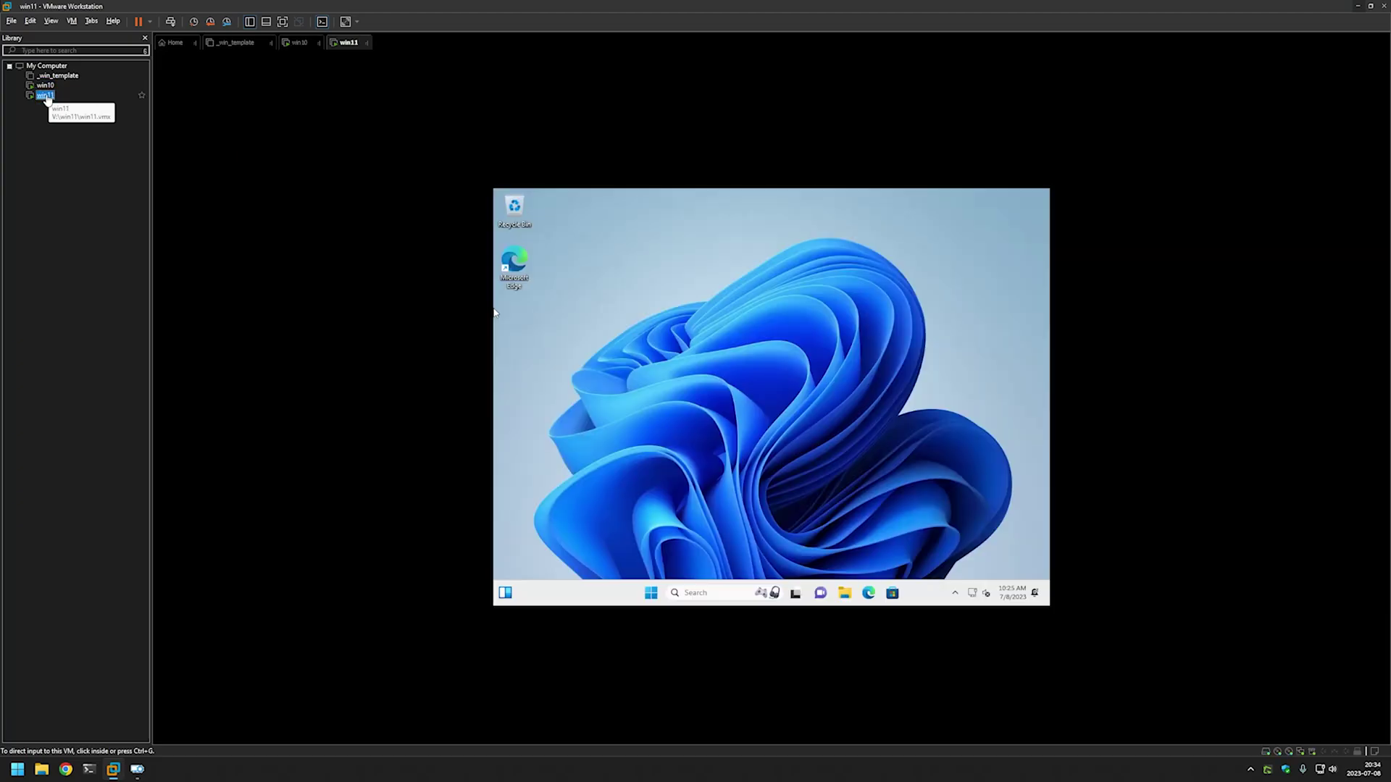
left_click(45, 86)
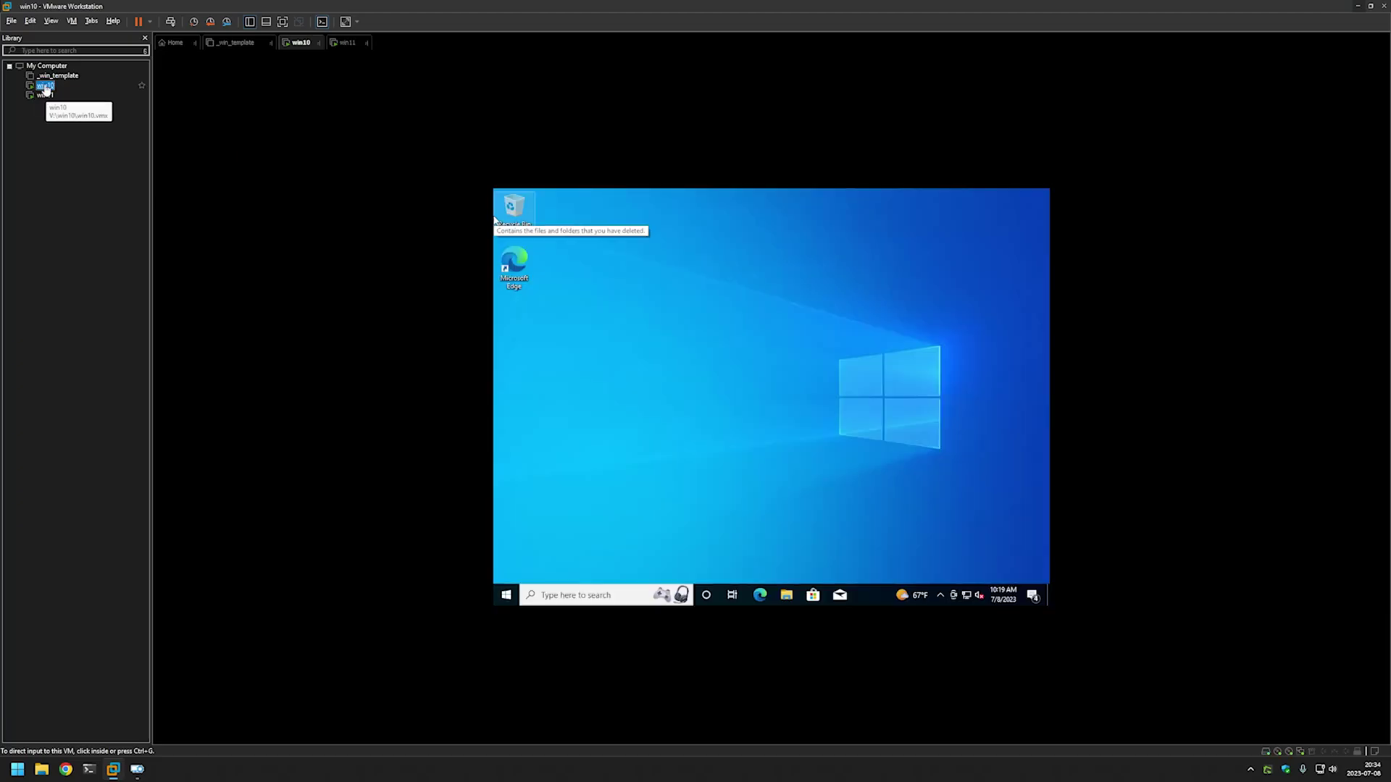
left_click(45, 95)
left_click(45, 87)
left_click(681, 321)
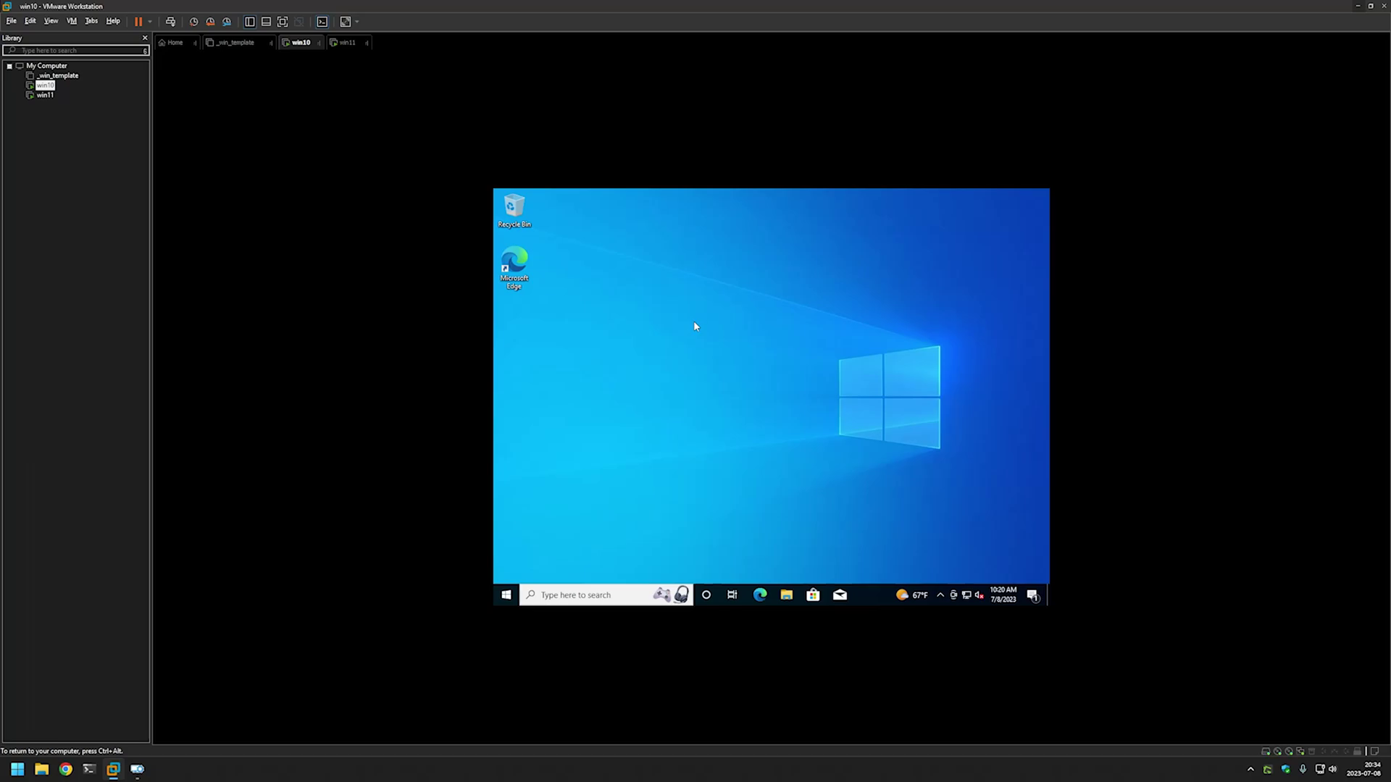